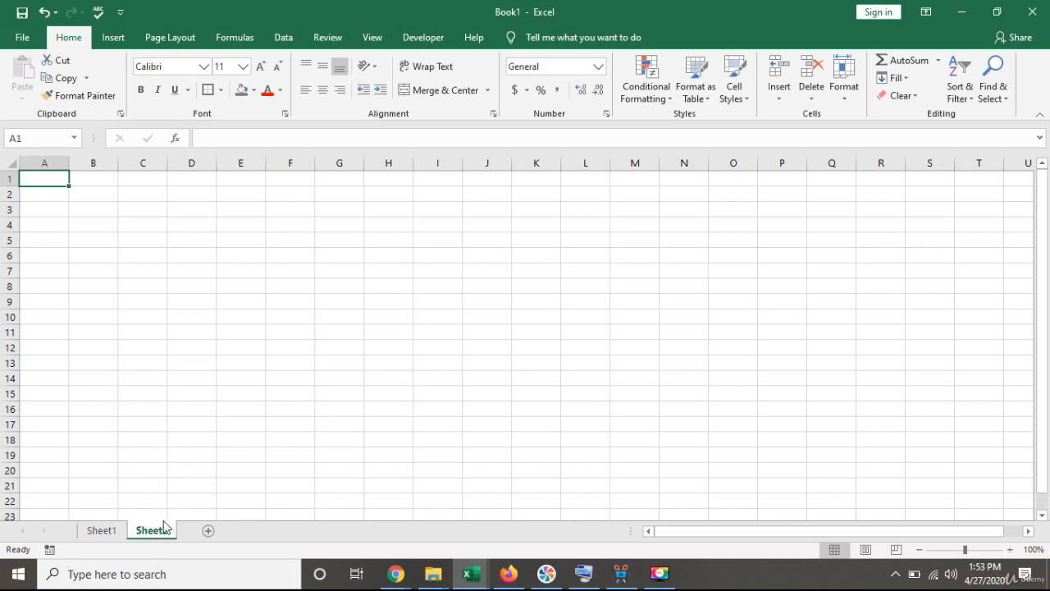
# - Check Sheet1, return to Sheet2, select cell E5 and bring up the On-Screen Keyboard
pyautogui.click(102, 531)
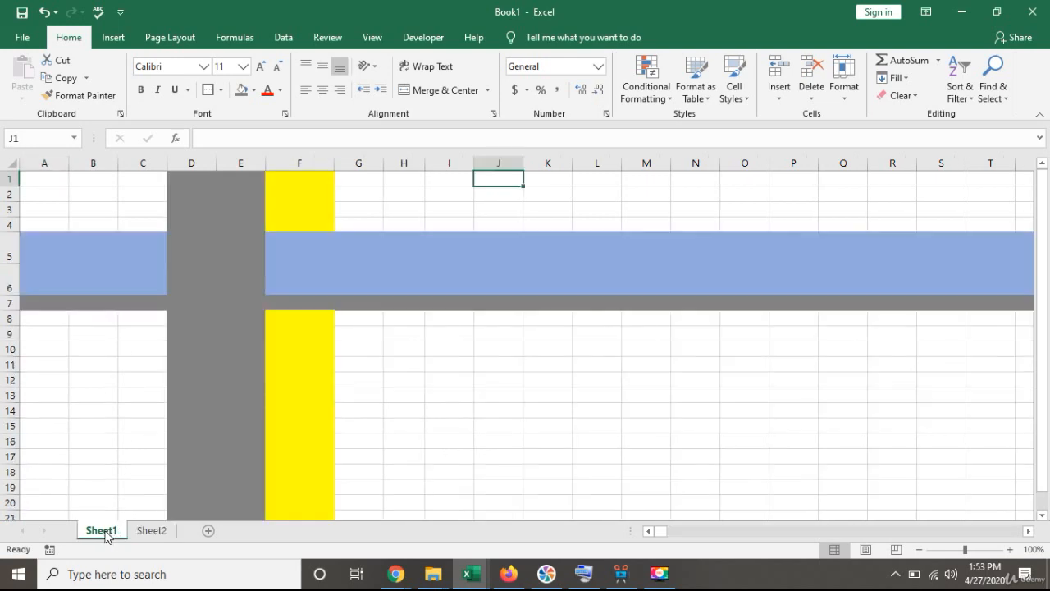
pyautogui.click(151, 531)
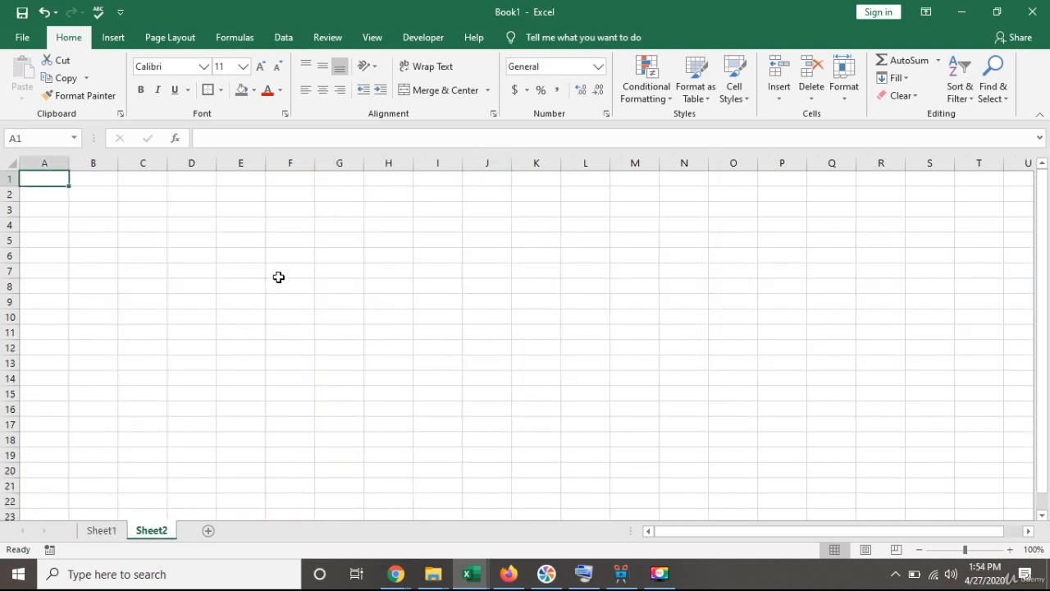
pyautogui.click(248, 239)
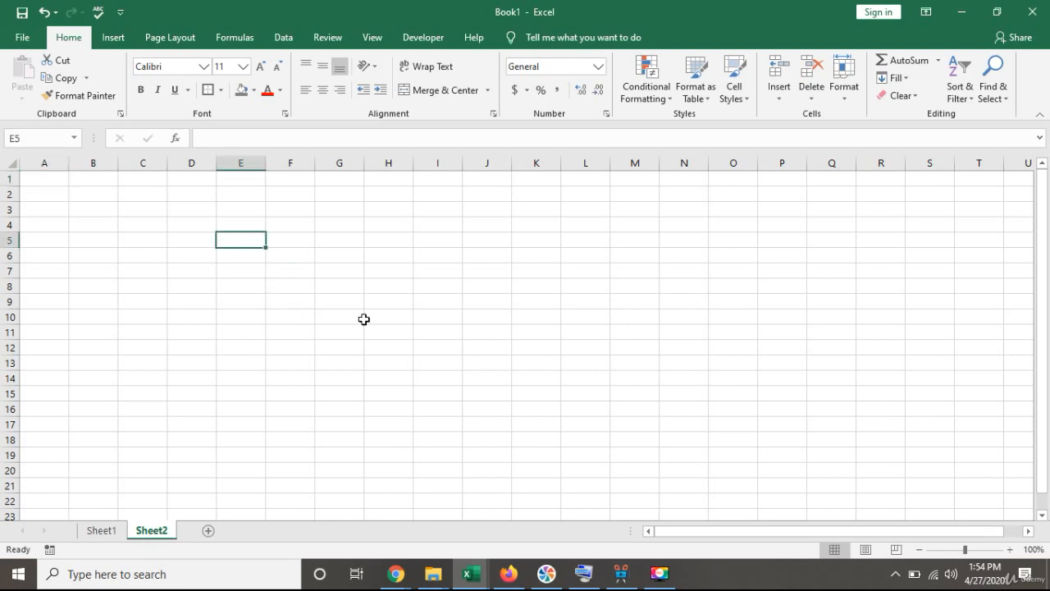
pyautogui.click(592, 579)
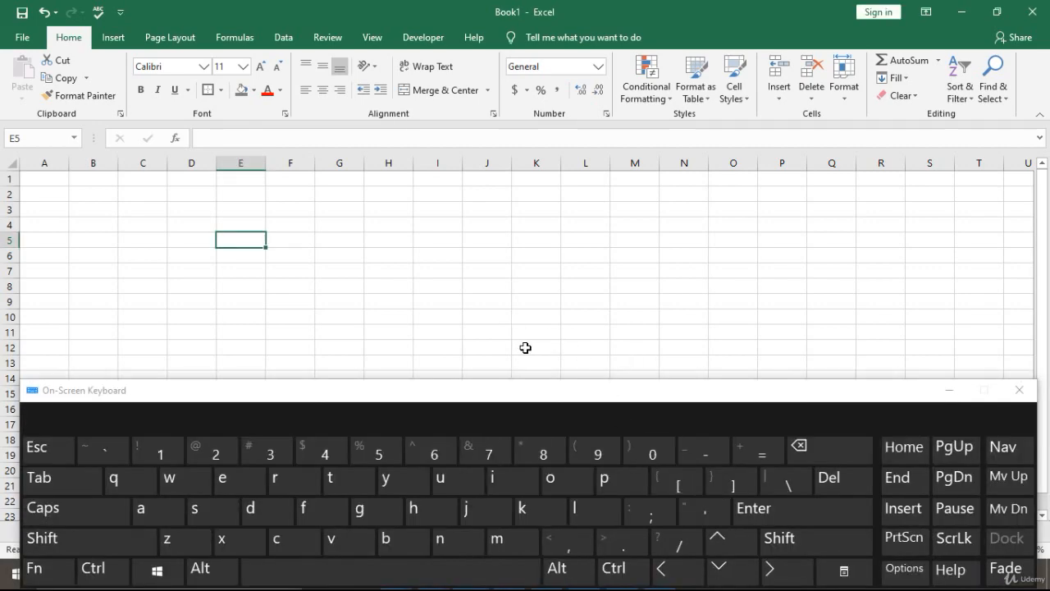
# - Move the active cell two columns right, two rows up, two columns left and one row down, ending on E4
pyautogui.click(781, 578)
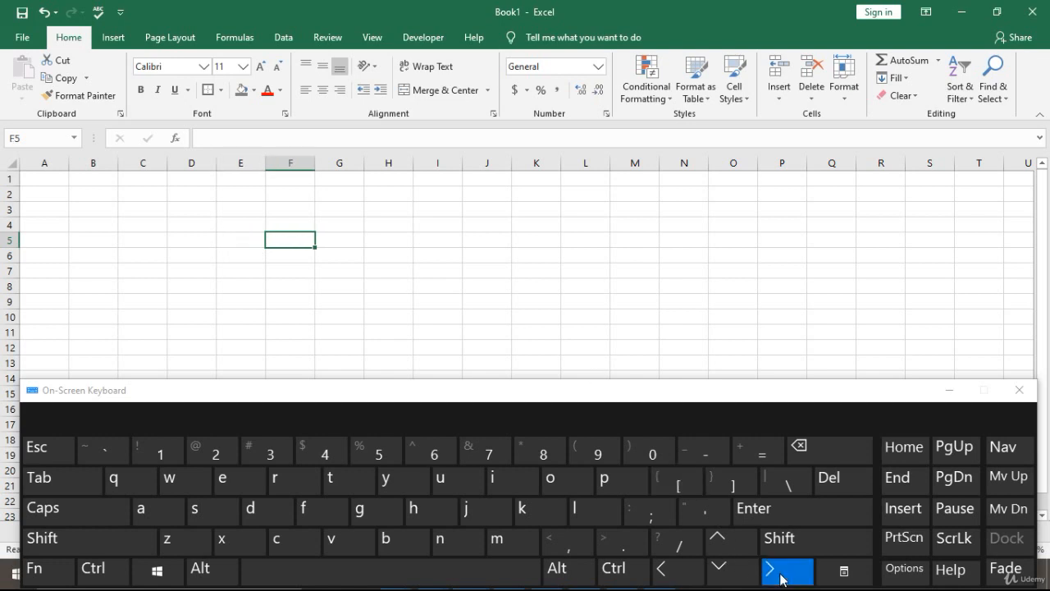
pyautogui.click(780, 578)
pyautogui.click(721, 544)
pyautogui.click(721, 544)
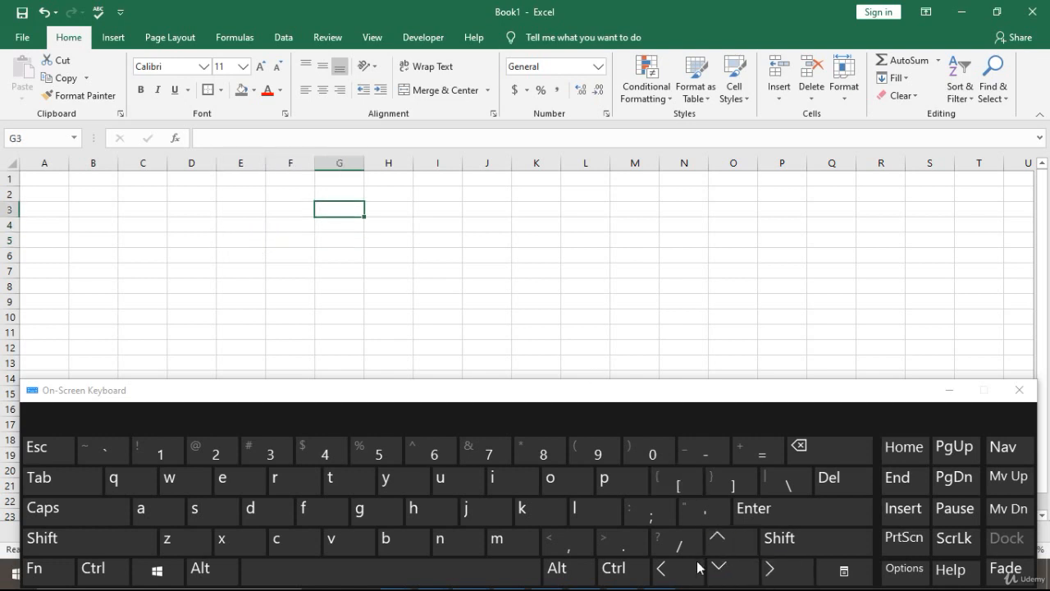
pyautogui.click(676, 568)
pyautogui.click(676, 568)
pyautogui.click(722, 574)
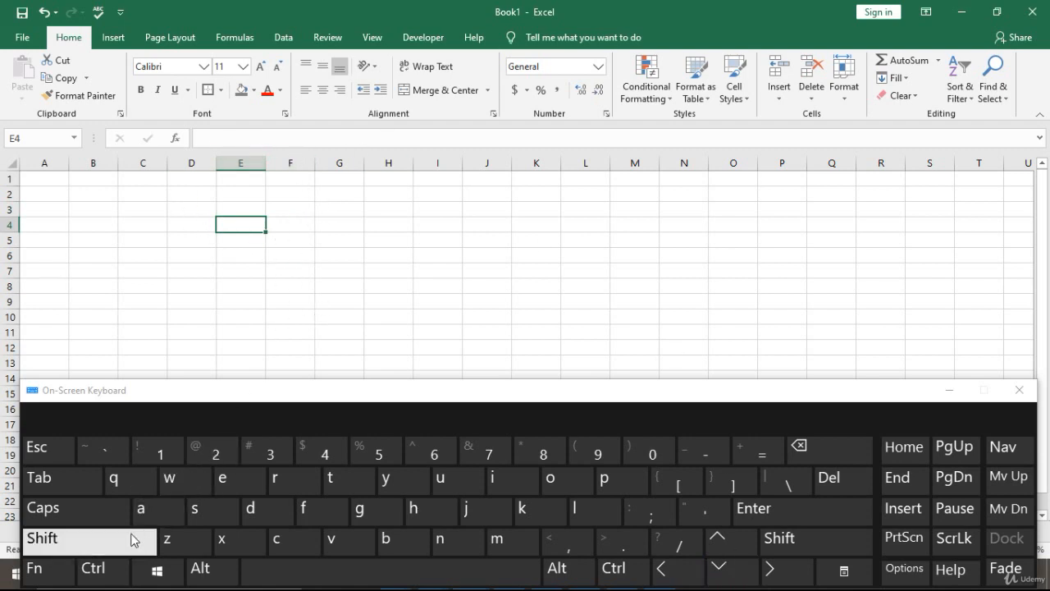
# - Select the entire column E from the active cell E4
pyautogui.click(103, 568)
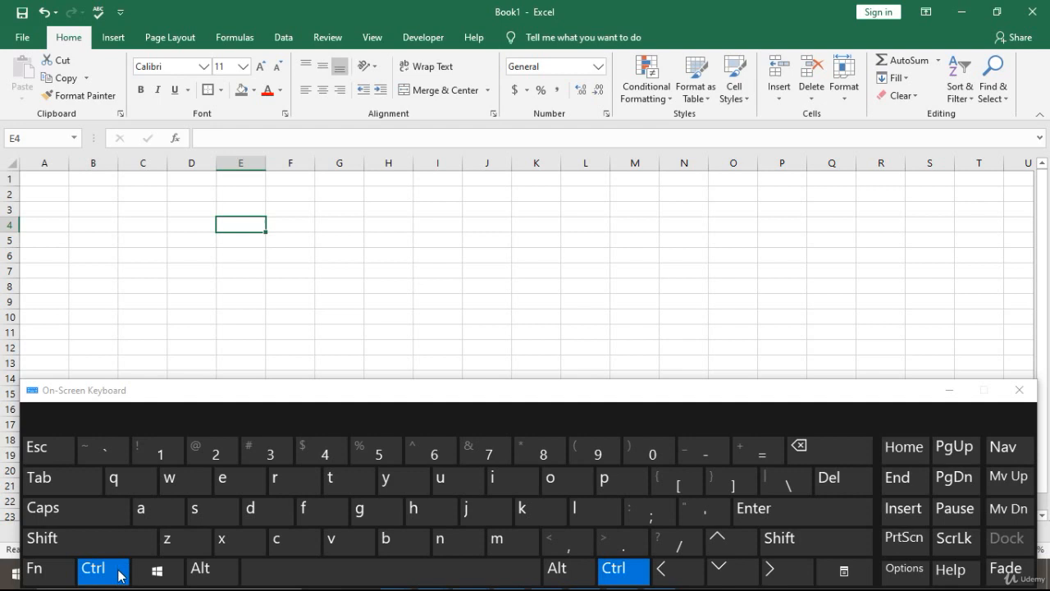
pyautogui.click(305, 579)
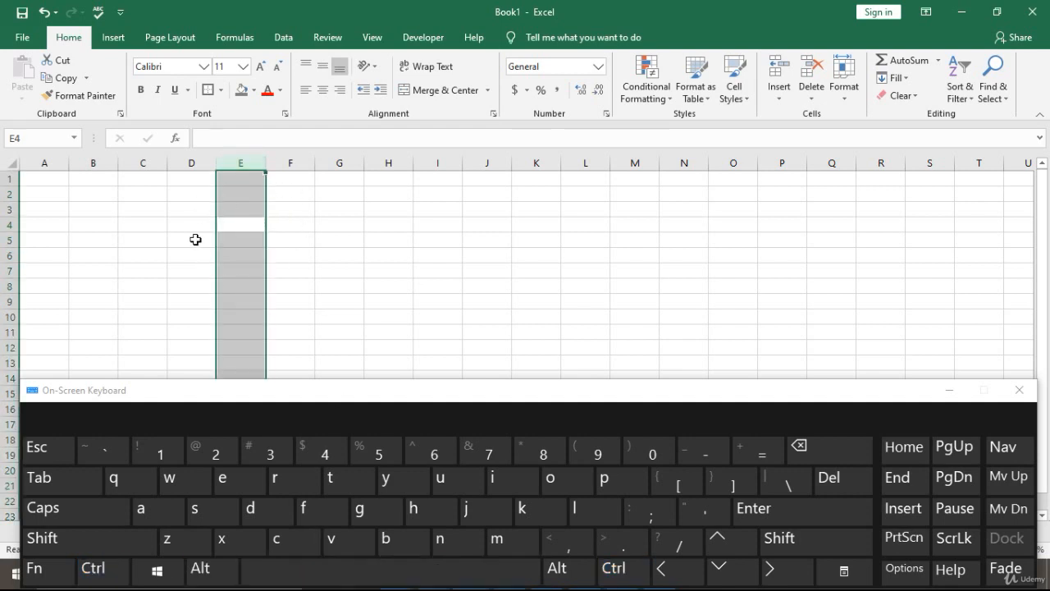
pyautogui.click(102, 578)
pyautogui.click(331, 581)
# - Select the entire row 7 from cell H7, then reduce the selection to that cell
pyautogui.click(384, 266)
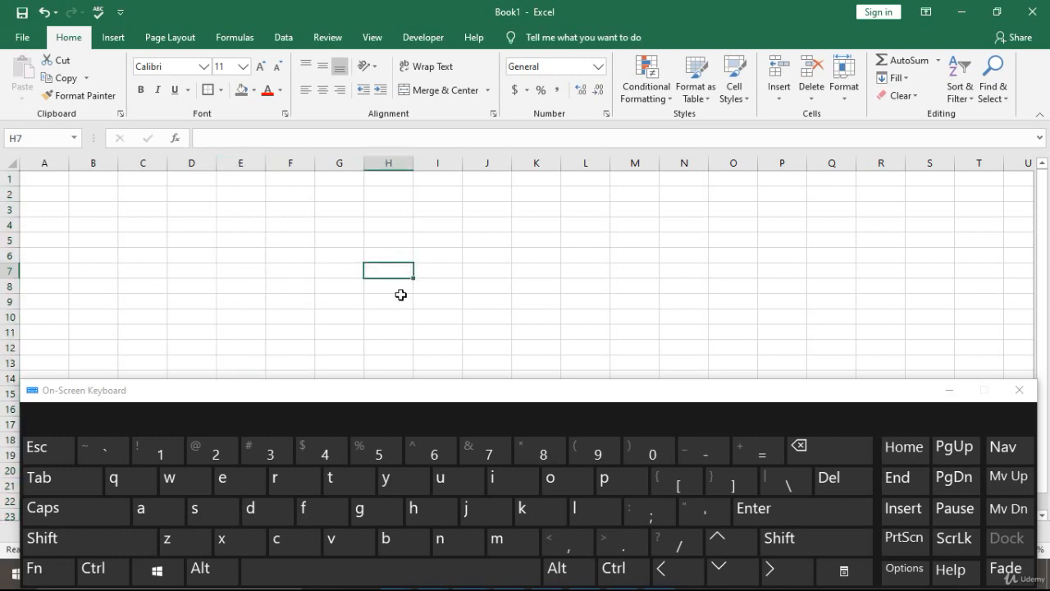
pyautogui.click(77, 540)
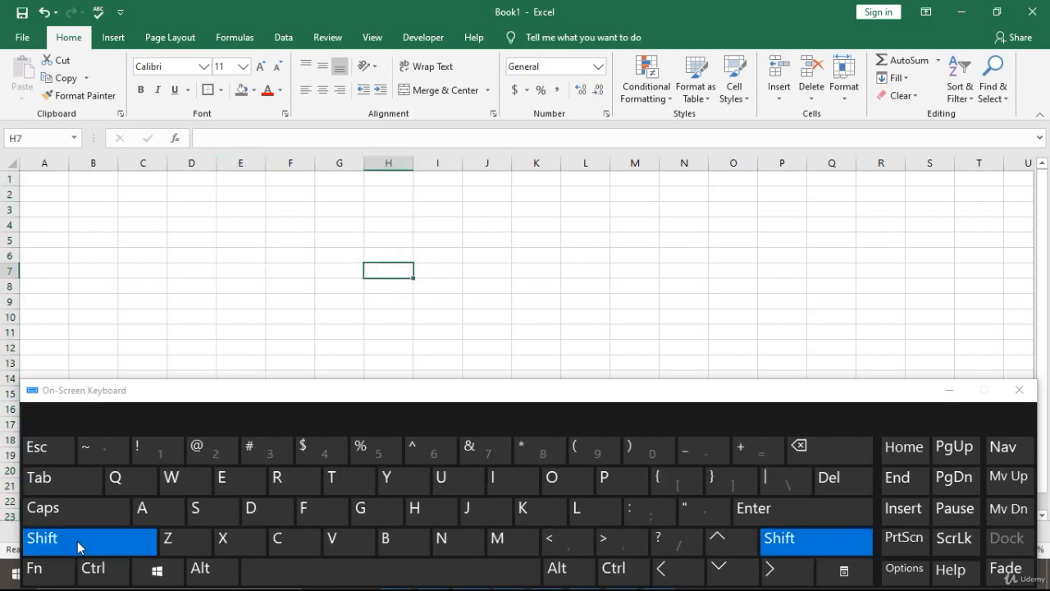
pyautogui.click(303, 572)
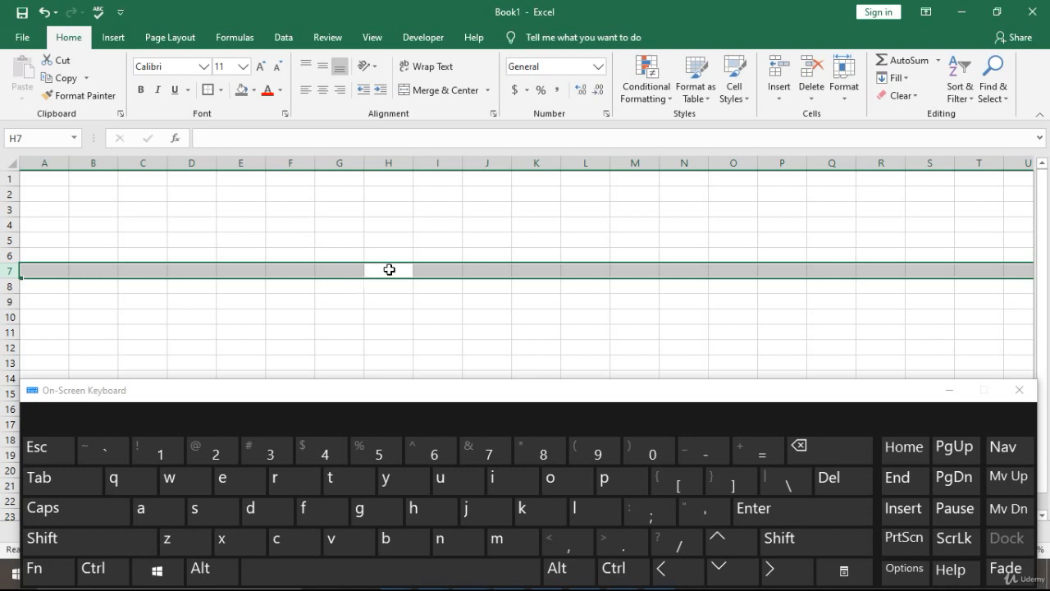
pyautogui.click(384, 272)
# - Select the horizontal range E5:K5 by extending the selection cell by cell from E5
pyautogui.click(244, 241)
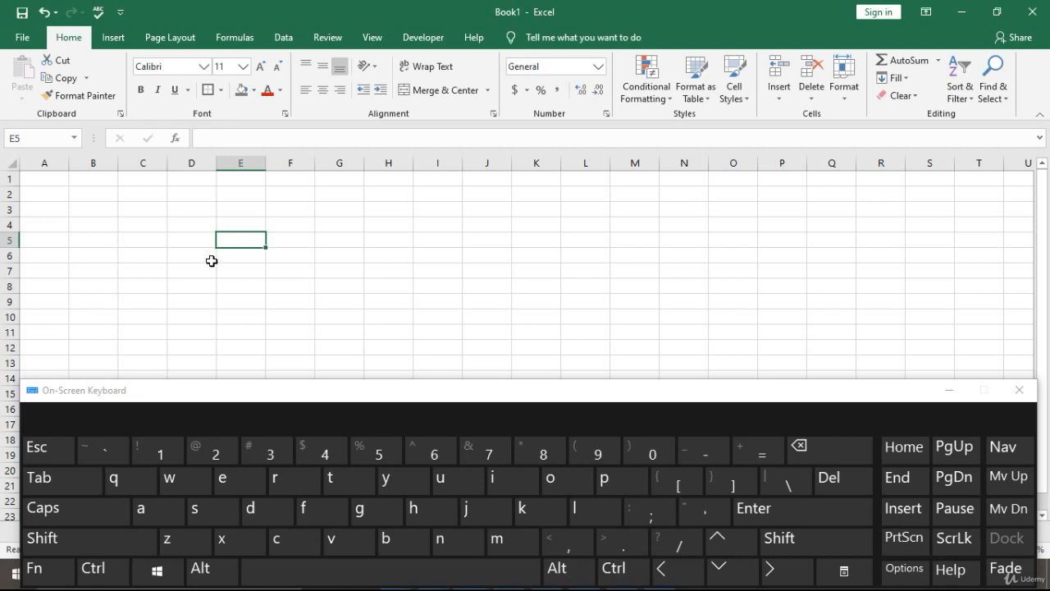
pyautogui.click(118, 540)
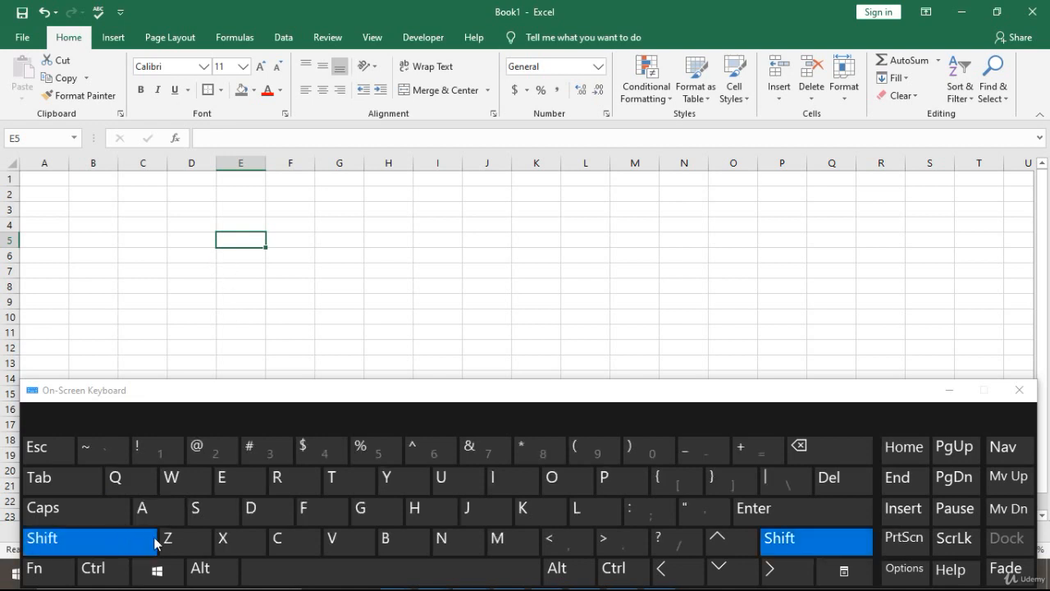
pyautogui.click(777, 573)
pyautogui.click(777, 573)
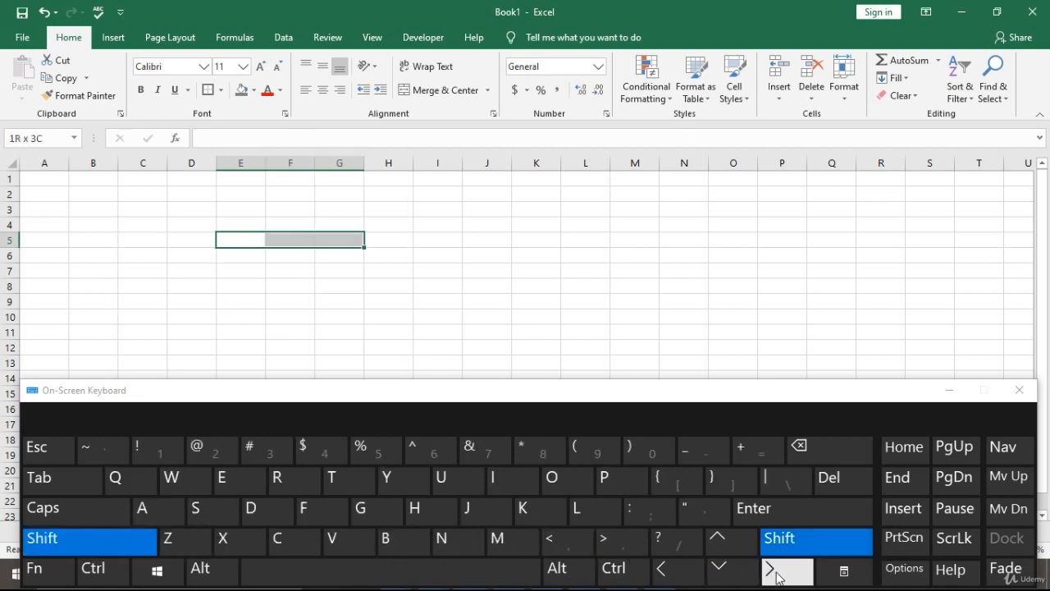
pyautogui.click(776, 573)
pyautogui.click(776, 574)
pyautogui.click(777, 574)
pyautogui.click(777, 573)
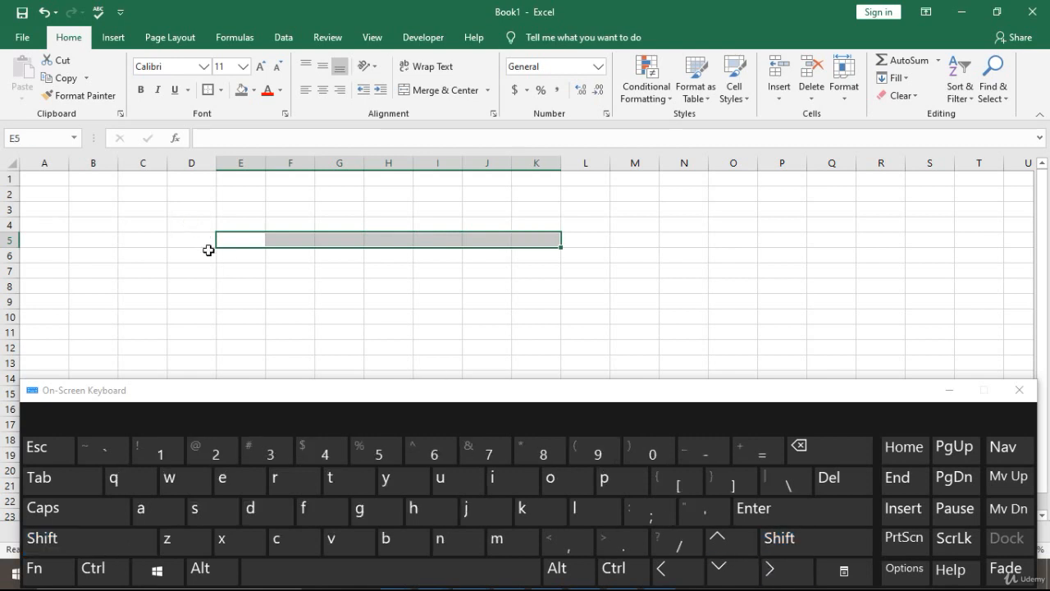
# - Select the vertical range F3:F9 by extending the selection downward from F3, then clear it by selecting E6
pyautogui.click(328, 287)
pyautogui.click(292, 215)
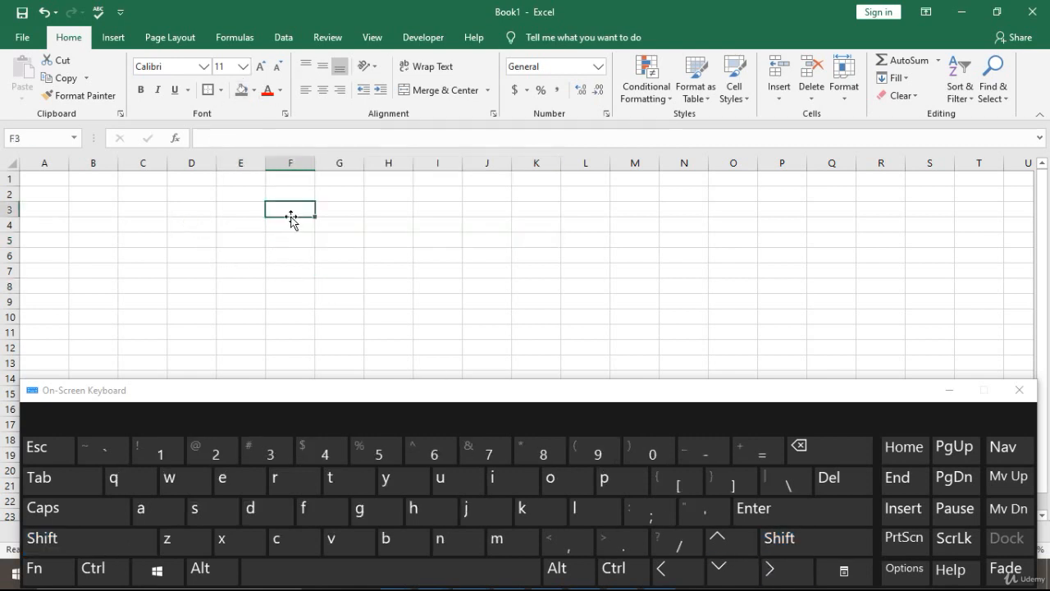
pyautogui.click(109, 538)
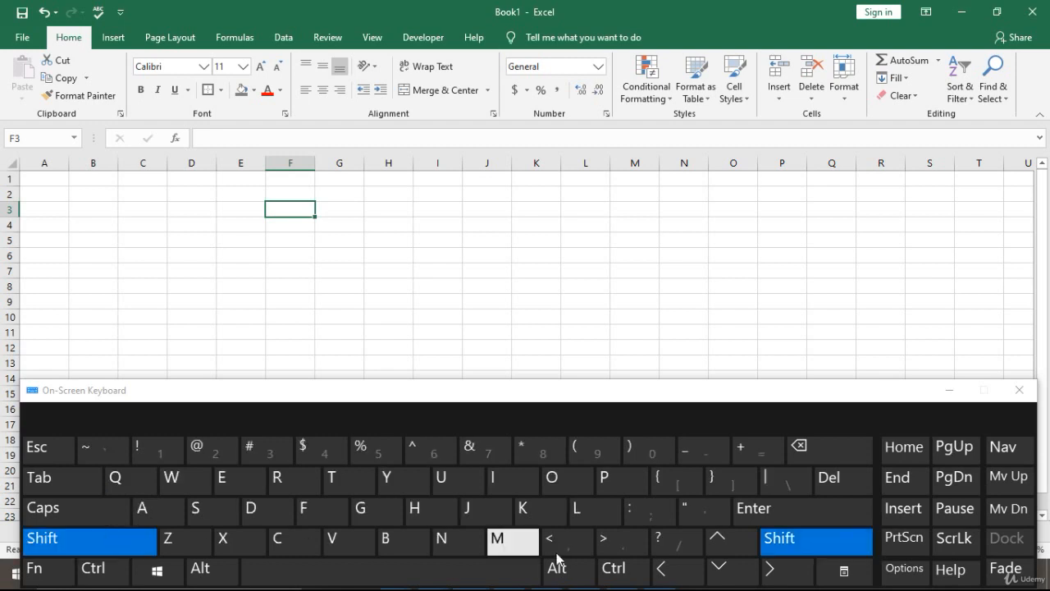
pyautogui.click(722, 574)
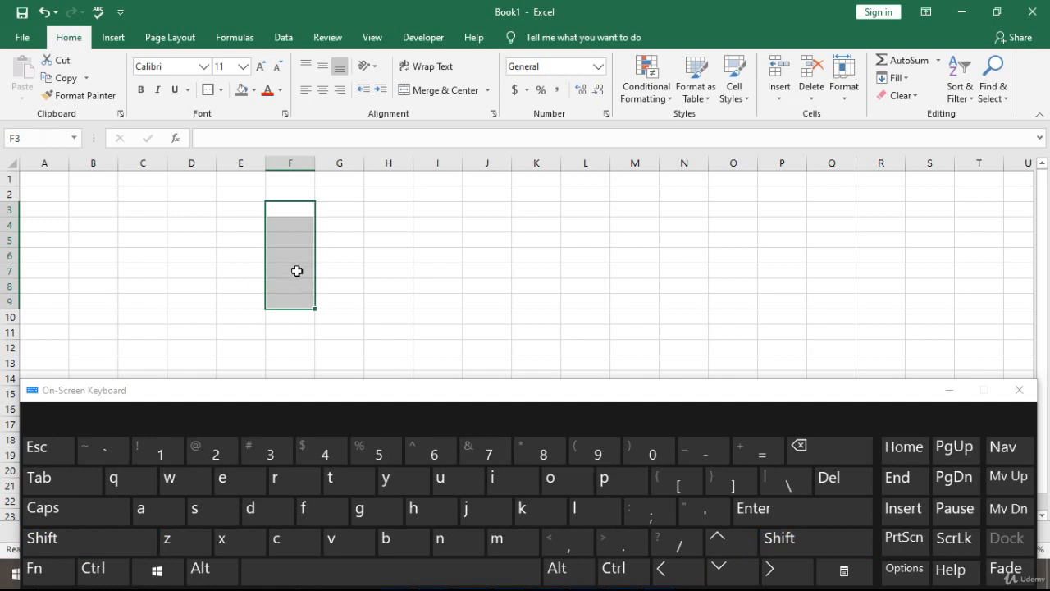
pyautogui.click(244, 256)
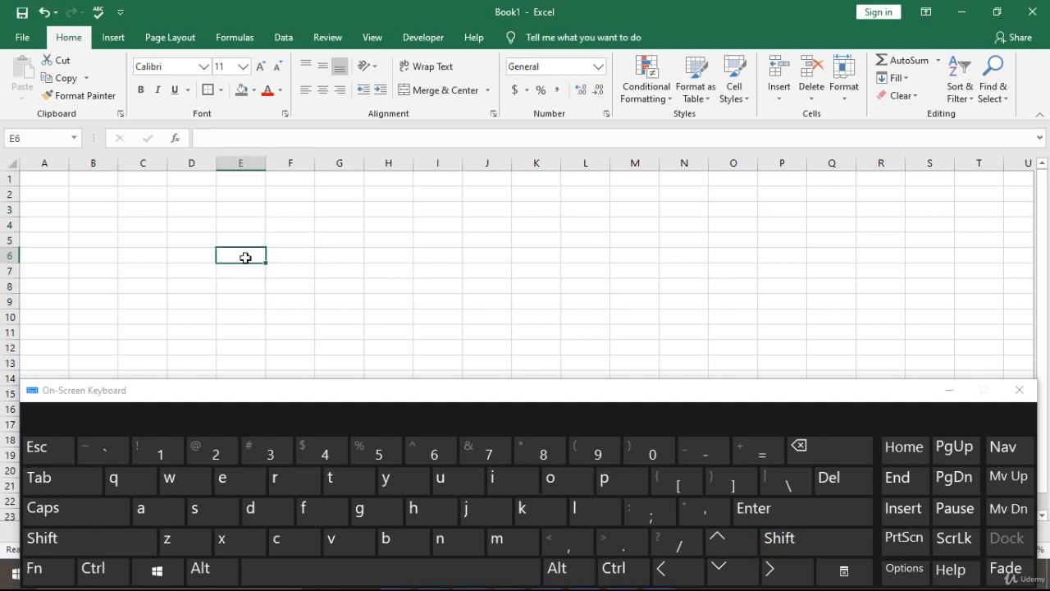
# - Enter 123 in cell F3 and copy that cell
pyautogui.click(293, 212)
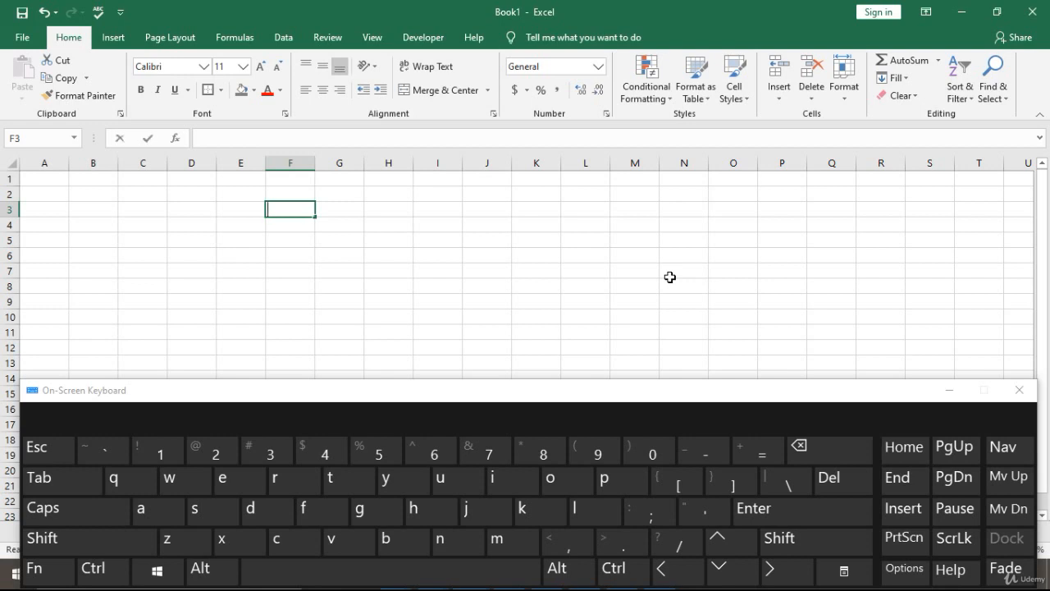
pyautogui.write('123')
pyautogui.press('Return')
pyautogui.press('Up')
pyautogui.hotkey('ctrl', 'c')
# - Extend the selection down to F3:F10, paste the copied value and return to cell F3
pyautogui.hotkey('shift', 'Down')
pyautogui.hotkey('shift', 'Down')
pyautogui.hotkey('shift', 'Down')
pyautogui.hotkey('shift', 'Down')
pyautogui.hotkey('shift', 'Down')
pyautogui.hotkey('shift', 'Down')
pyautogui.hotkey('shift', 'Down')
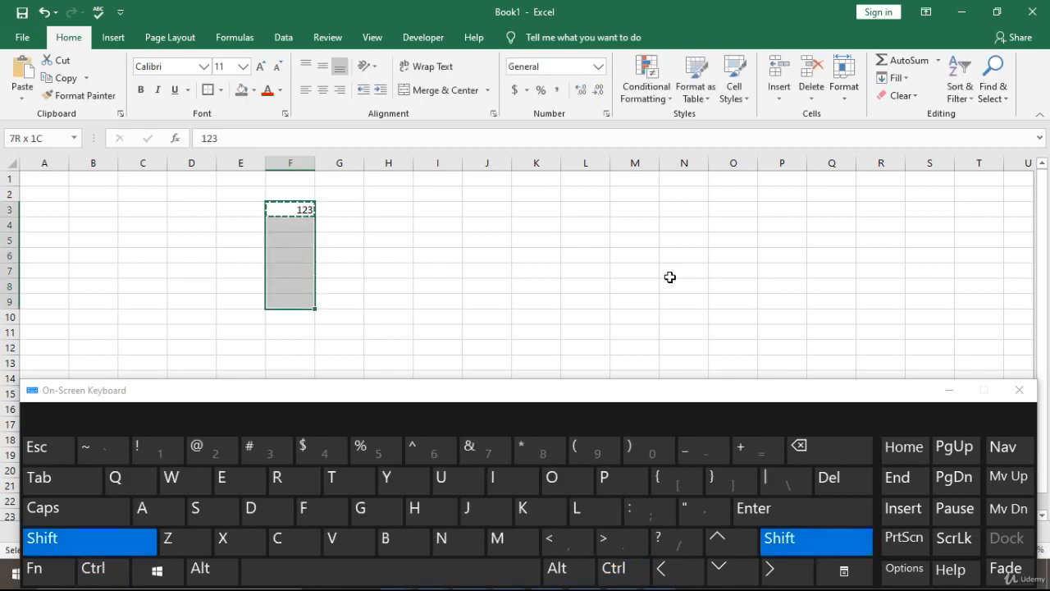
pyautogui.hotkey('ctrl', 'v')
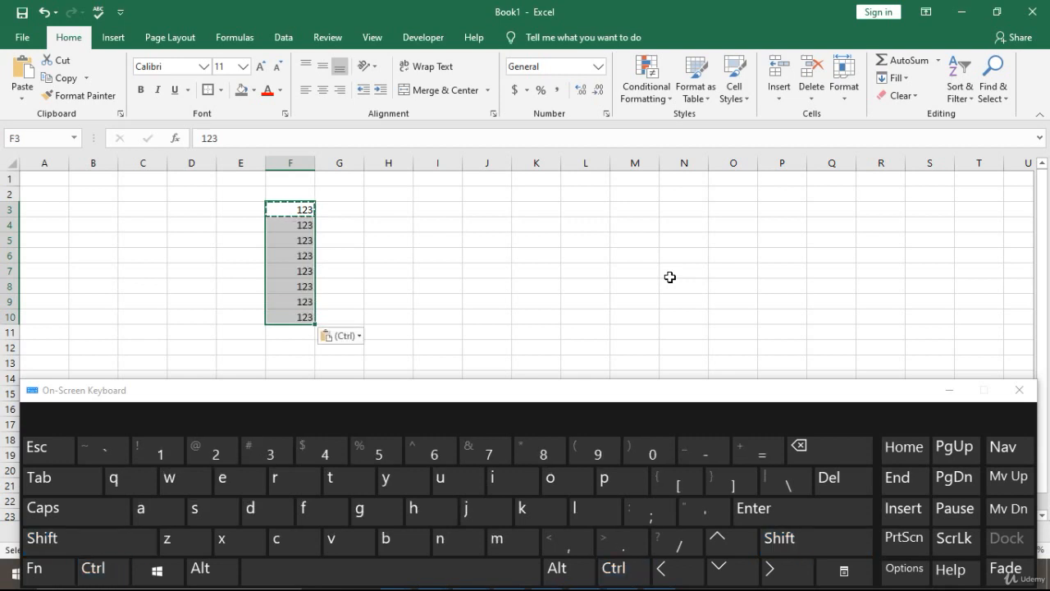
pyautogui.press('Escape')
pyautogui.press('Down')
pyautogui.press('Up')
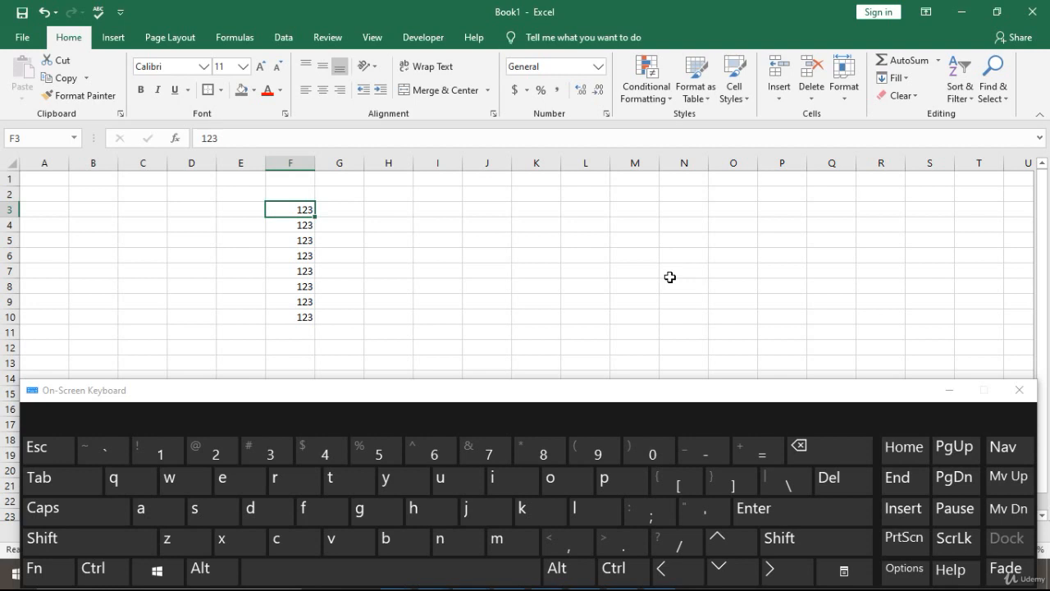
# - Copy cell F3, then enter the value 1 in cell G5
pyautogui.press('ctrl')
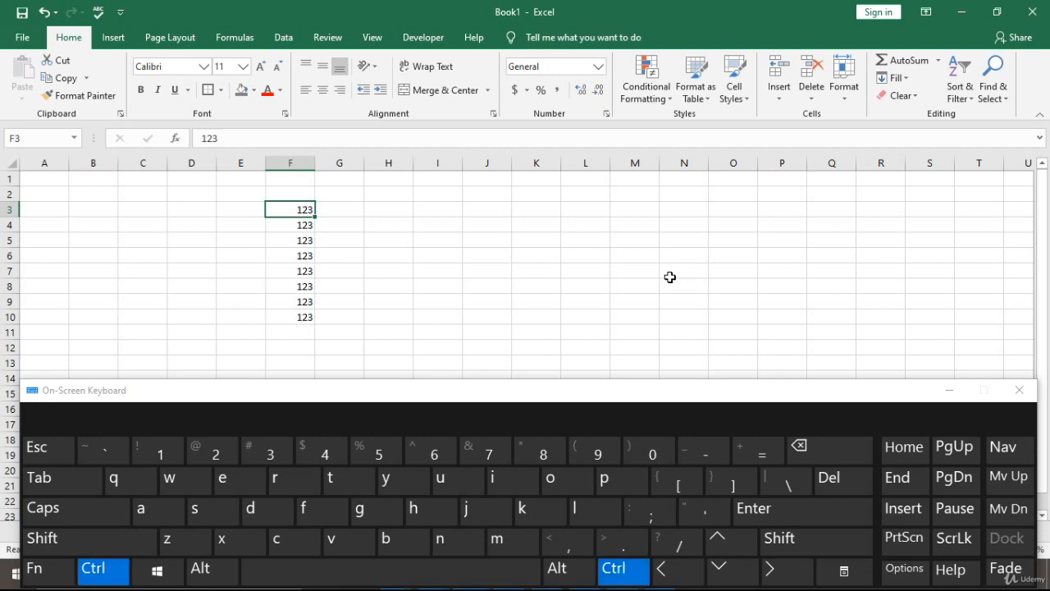
pyautogui.hotkey('ctrl', 'c')
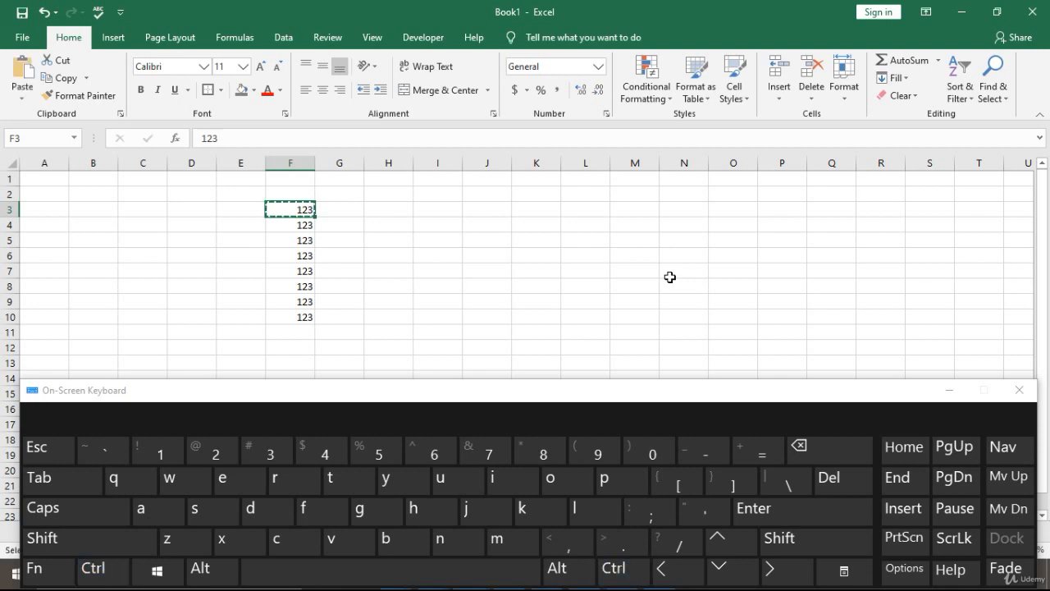
pyautogui.click(336, 244)
pyautogui.write('1')
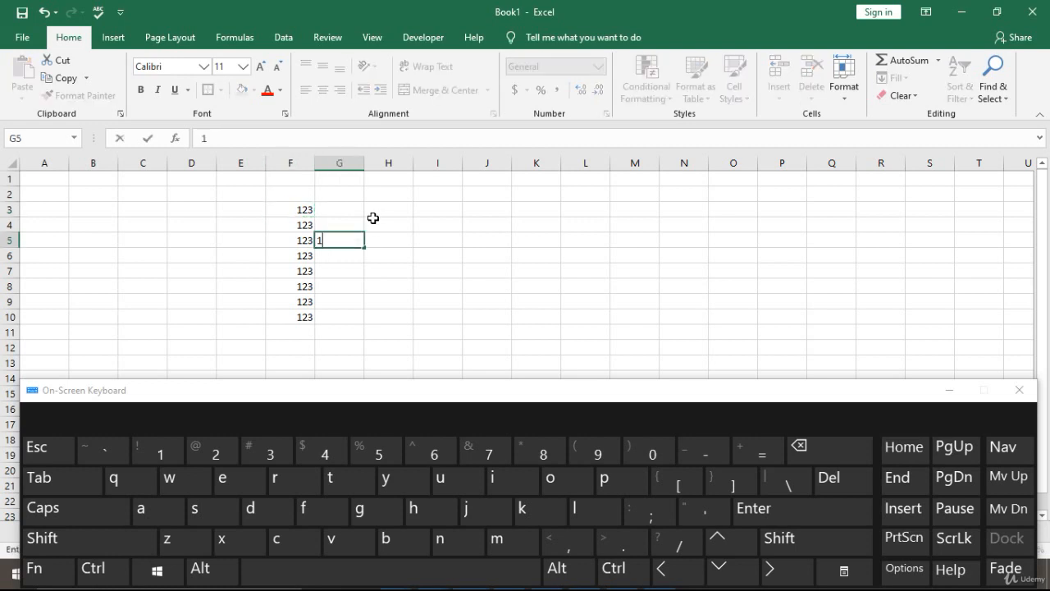
pyautogui.click(371, 219)
# - Copy the value in cell F3 again using the On-Screen Keyboard
pyautogui.click(306, 209)
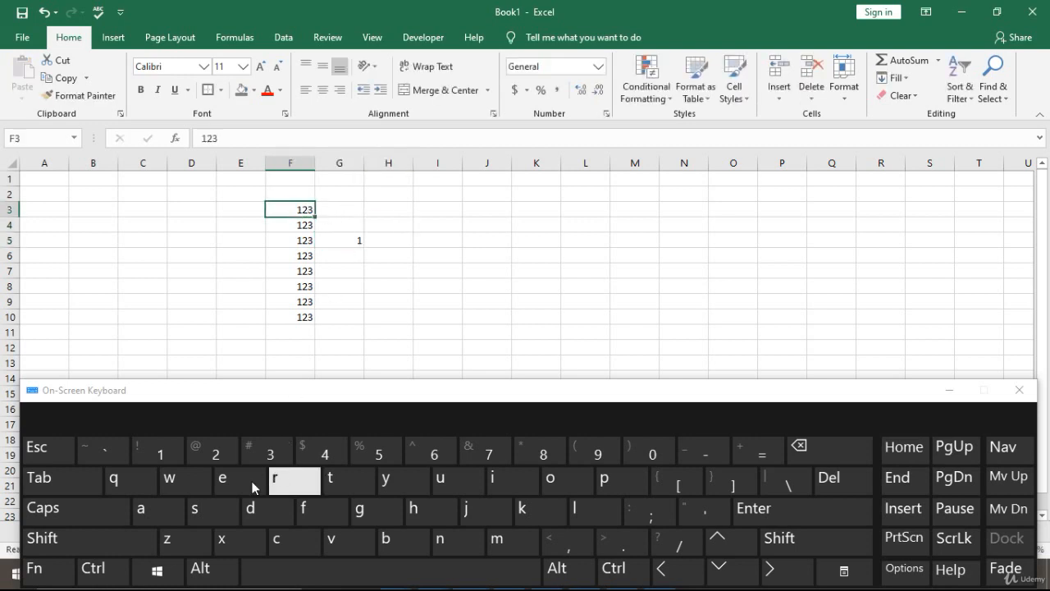
pyautogui.click(91, 568)
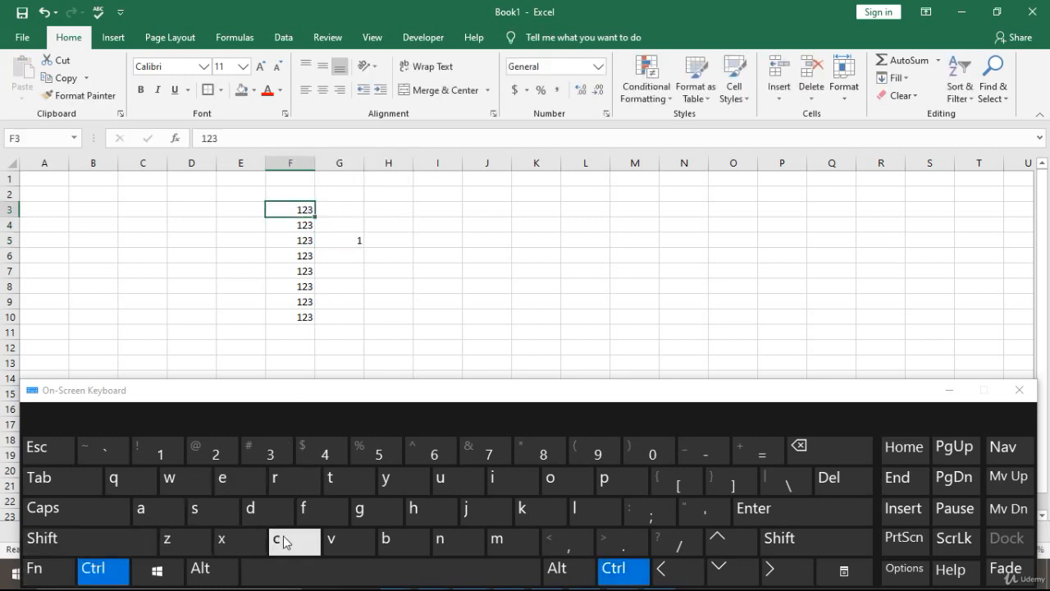
pyautogui.click(282, 540)
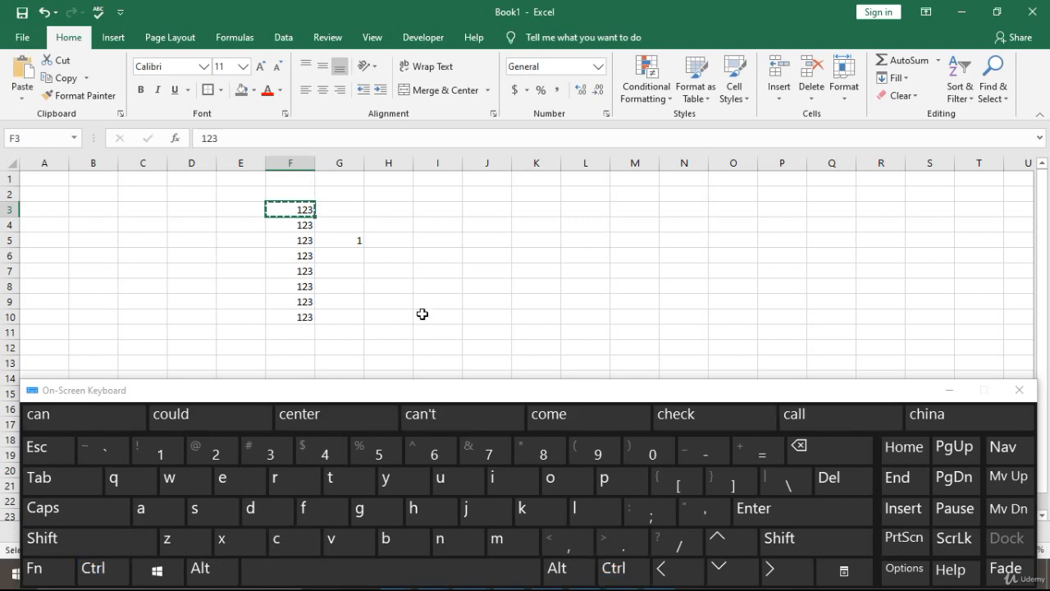
# - Paste the copied value over the range F3:F10 and end copy mode
pyautogui.press('shift')
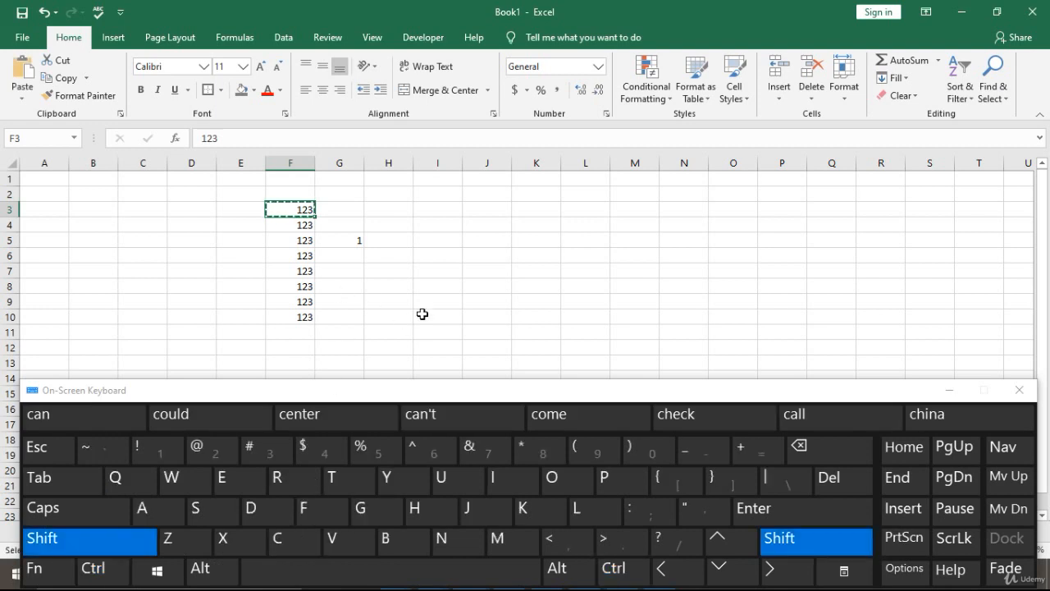
pyautogui.hotkey('shift', 'Down')
pyautogui.hotkey('shift', 'Down')
pyautogui.hotkey('shift', 'Down')
pyautogui.hotkey('shift', 'Down')
pyautogui.hotkey('ctrl', 'v')
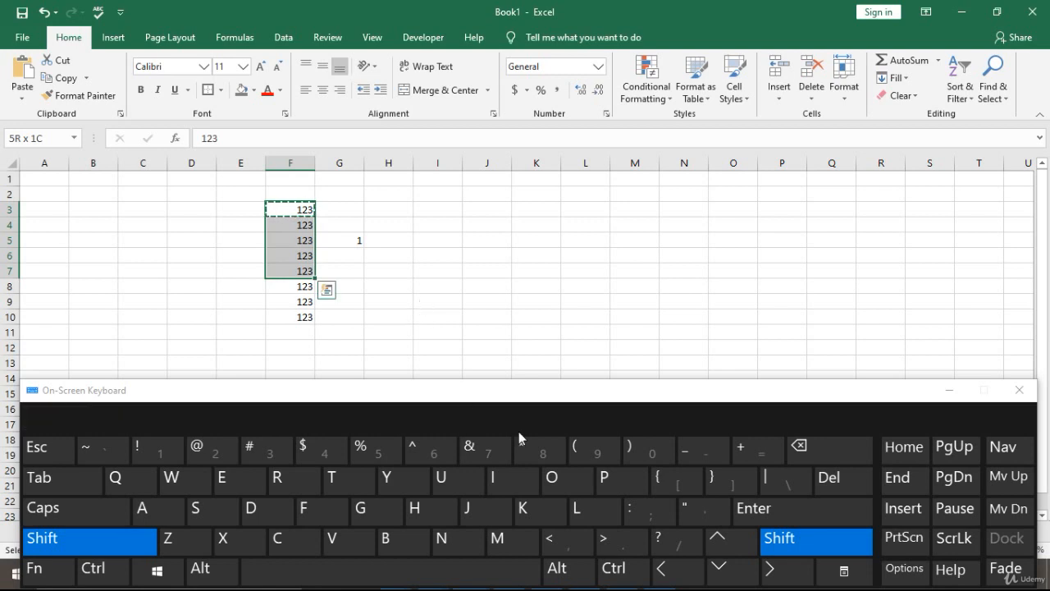
pyautogui.hotkey('shift', 'Down')
pyautogui.hotkey('shift', 'Down')
pyautogui.hotkey('shift', 'Down')
pyautogui.hotkey('ctrl', 'v')
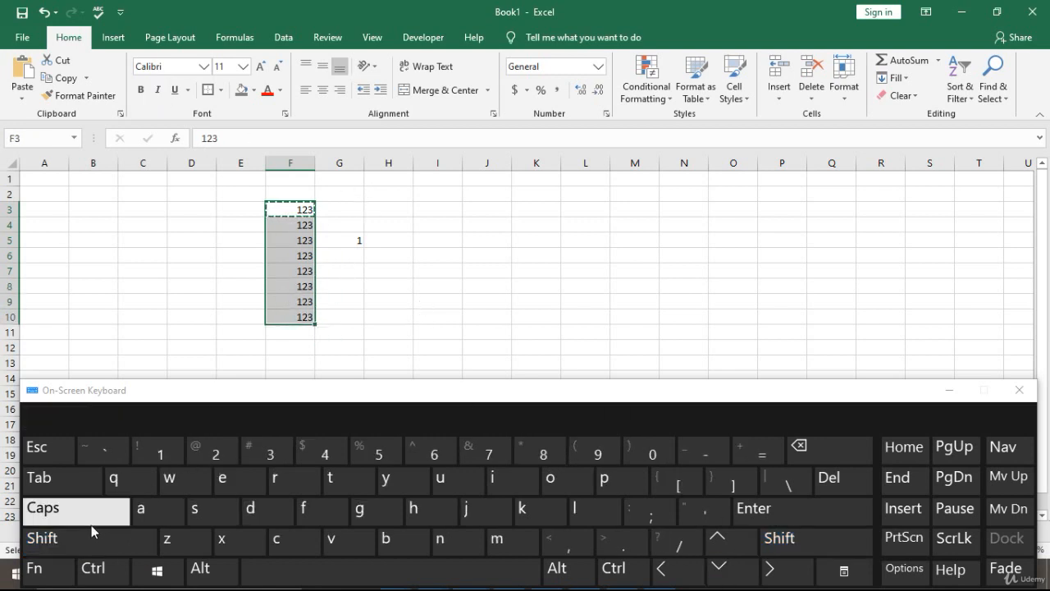
pyautogui.click(93, 568)
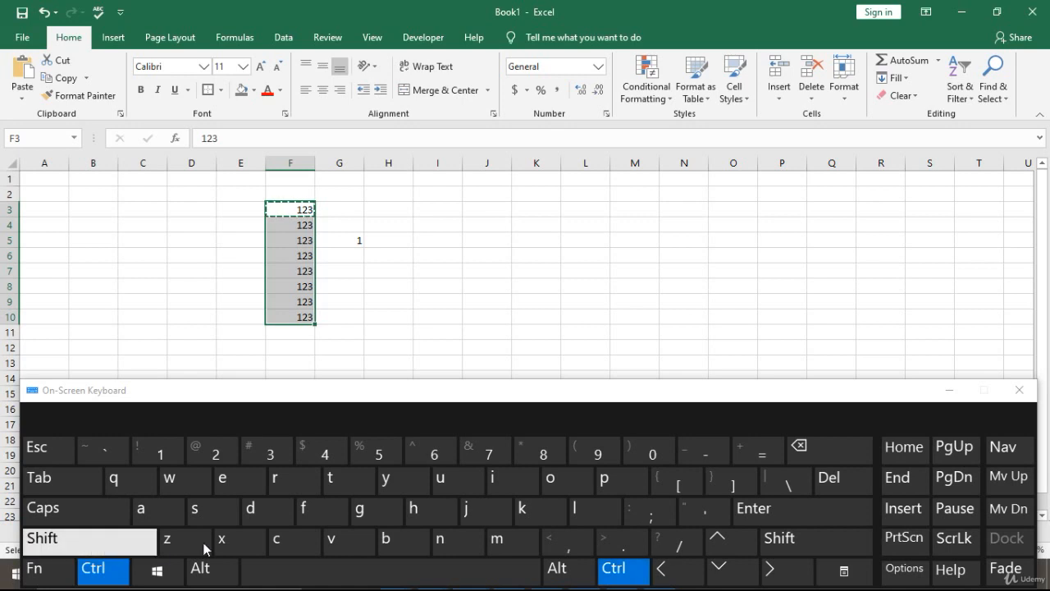
pyautogui.click(352, 544)
pyautogui.press('Escape')
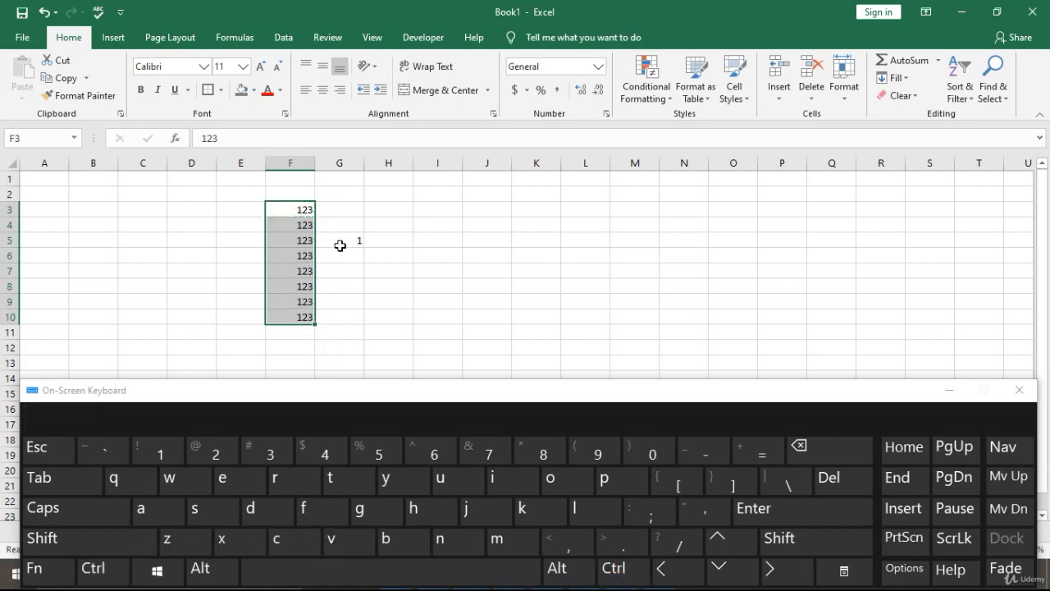
# - Copy the value in cell F3 with the On-Screen Keyboard's copy shortcut
pyautogui.click(302, 210)
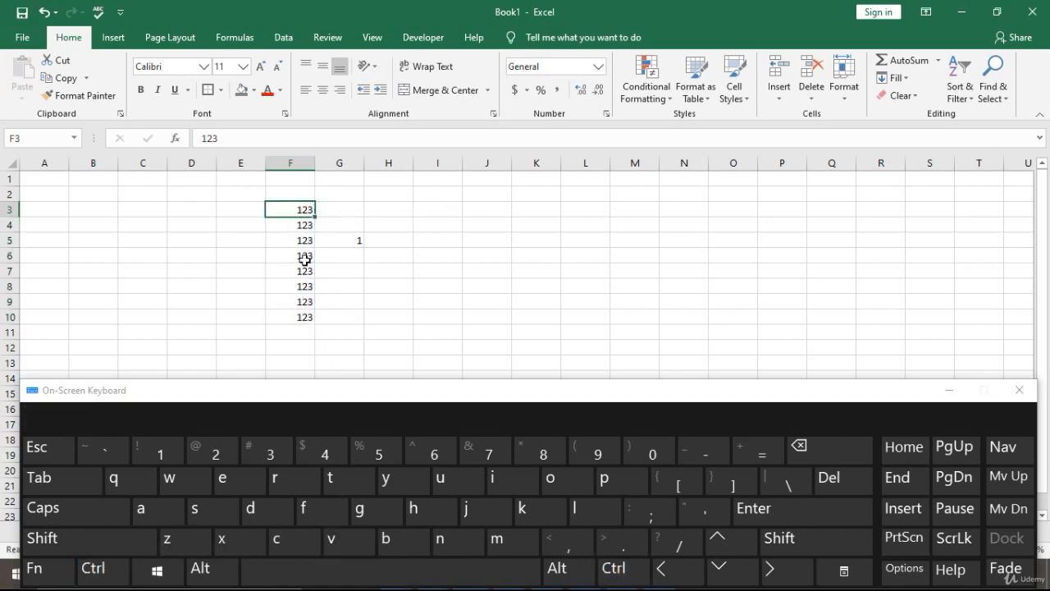
pyautogui.click(93, 568)
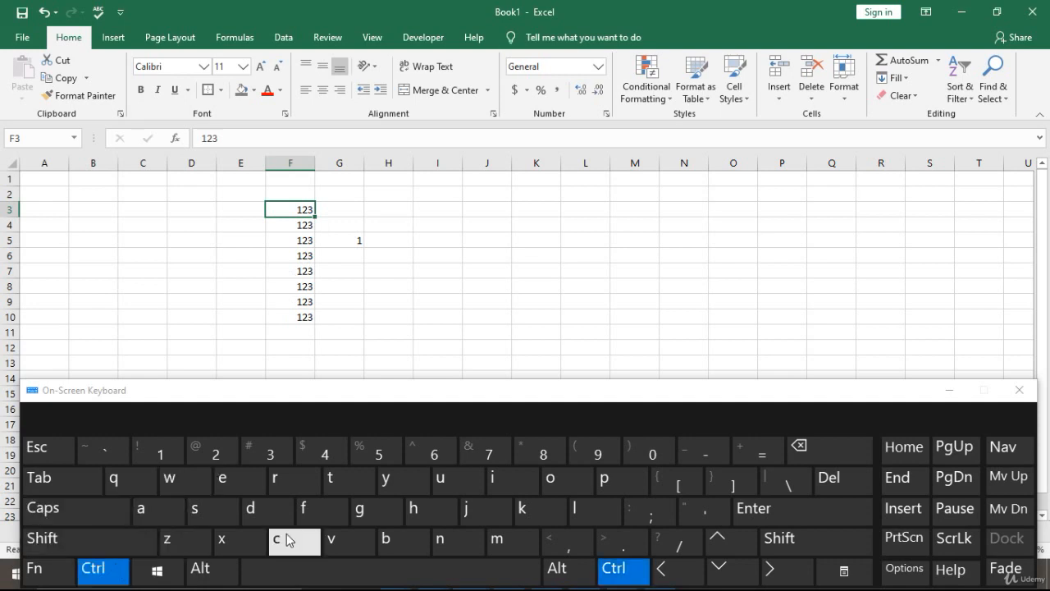
pyautogui.click(279, 539)
# - Paste the copied value over the range I3:I10 and end copy mode
pyautogui.click(450, 209)
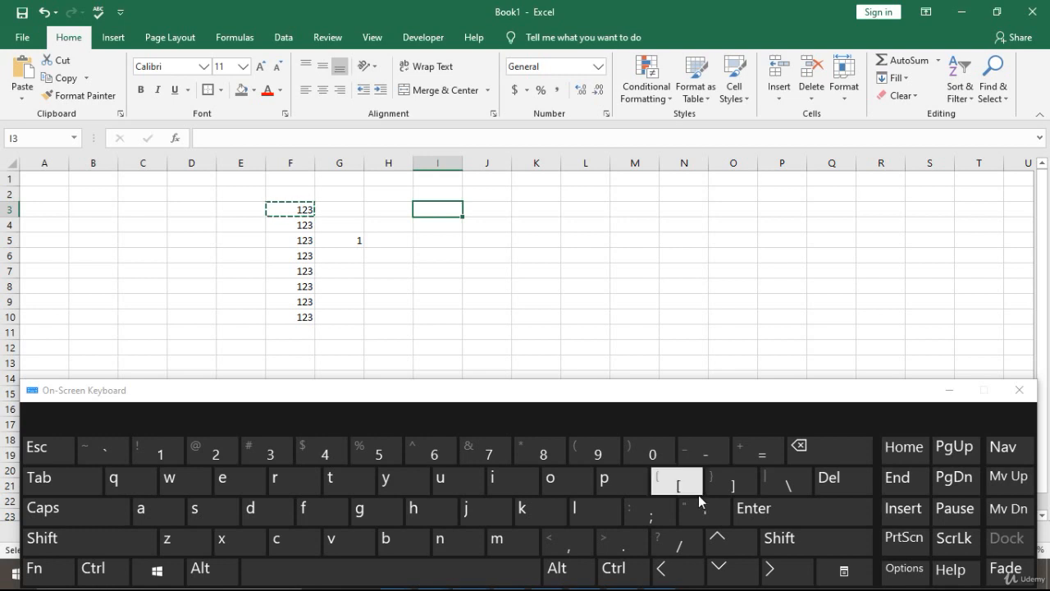
pyautogui.click(51, 541)
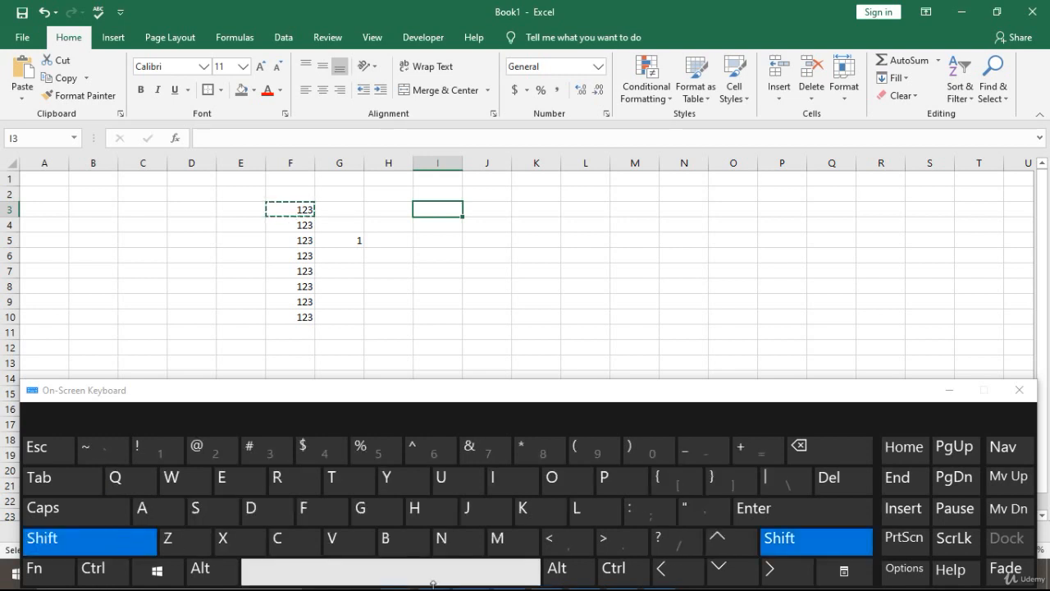
pyautogui.click(723, 576)
pyautogui.click(724, 576)
pyautogui.click(724, 576)
pyautogui.click(724, 576)
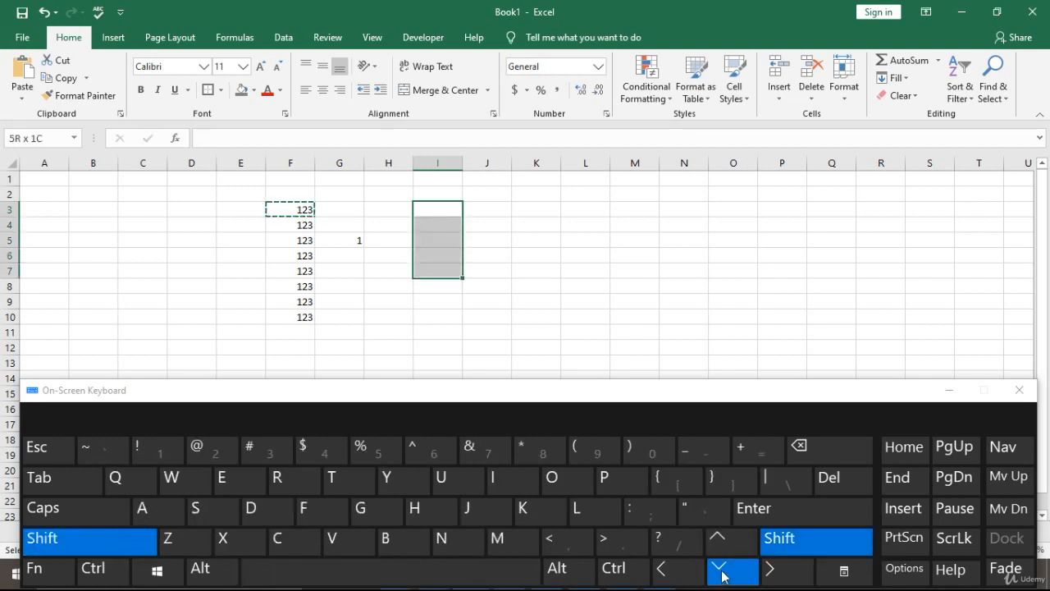
pyautogui.click(724, 576)
pyautogui.click(723, 576)
pyautogui.click(724, 576)
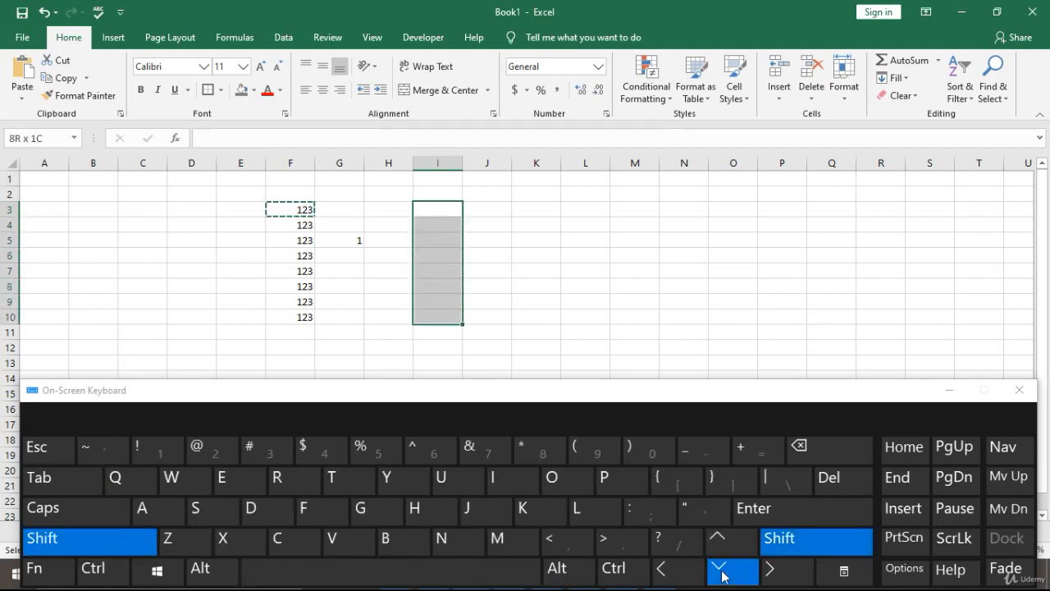
pyautogui.click(110, 575)
pyautogui.click(352, 545)
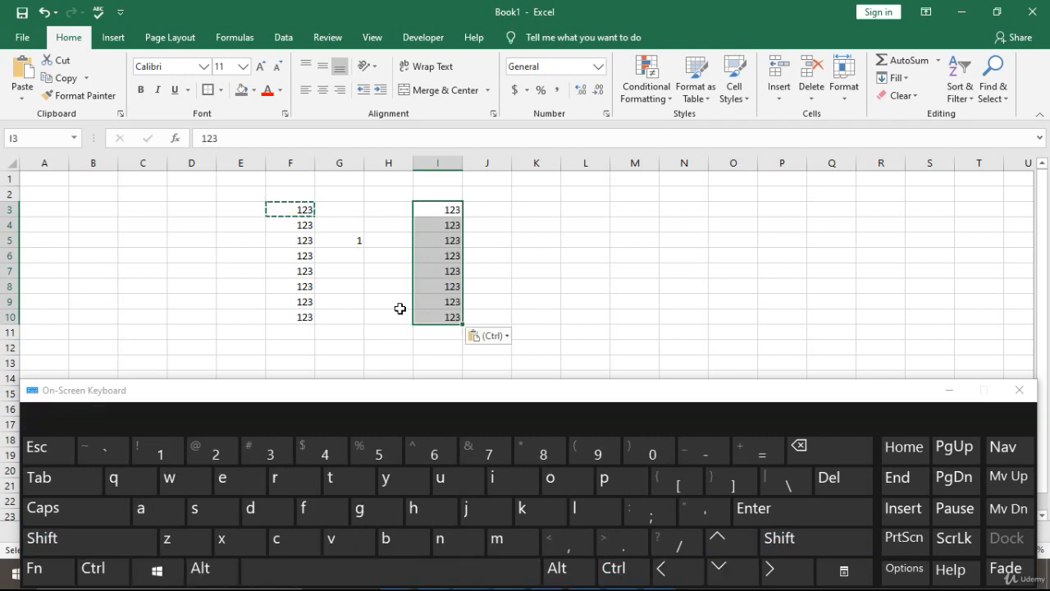
pyautogui.press('Escape')
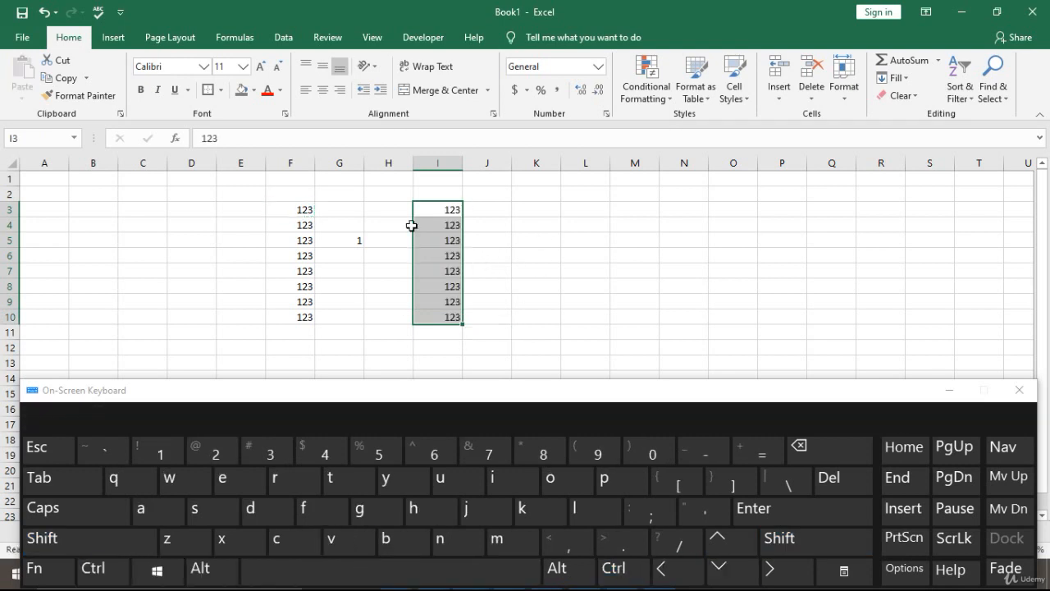
# - Copy the value in cell I3 using the cell's context commands
pyautogui.click(295, 210)
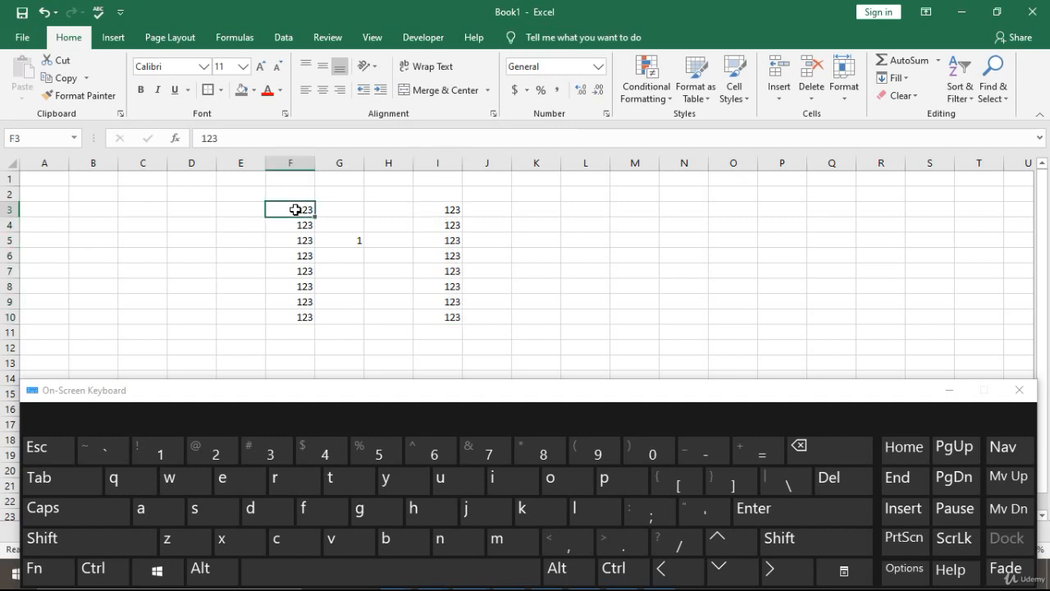
pyautogui.click(449, 210)
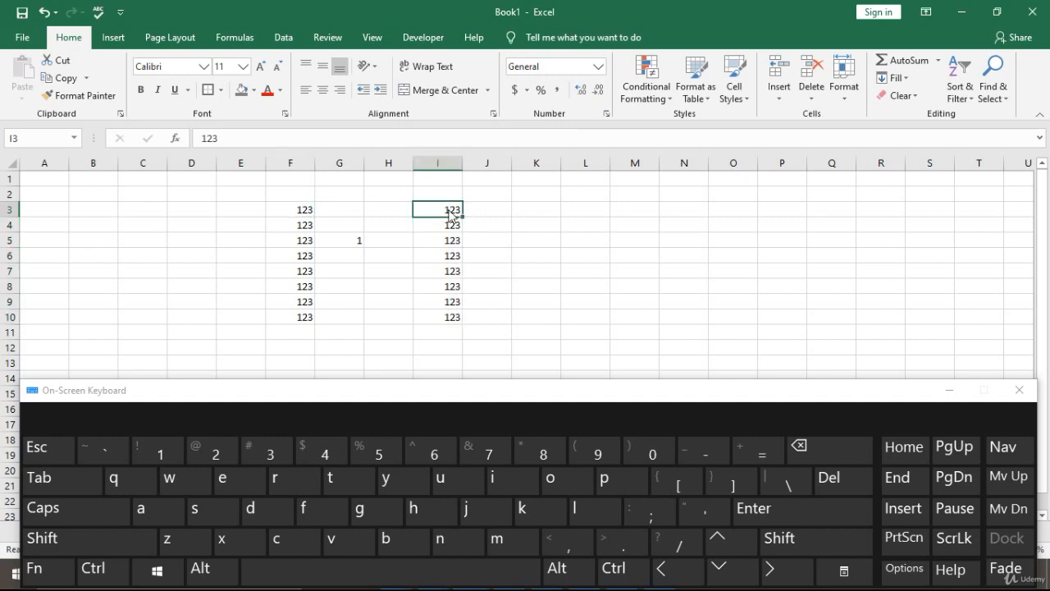
pyautogui.rightClick(450, 209)
pyautogui.click(485, 238)
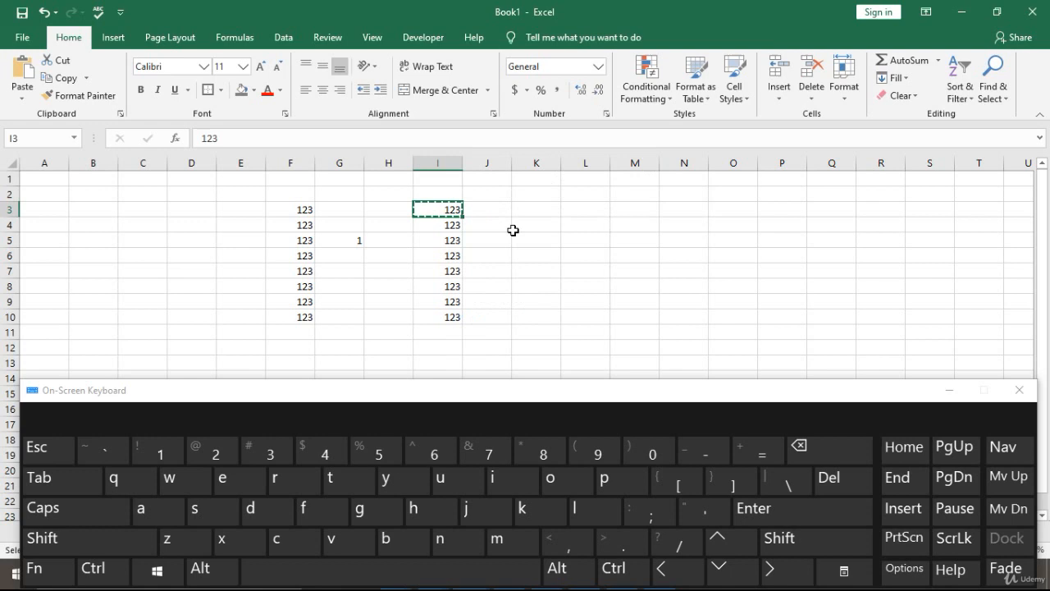
# - Select K3:K8, paste the copied value with the standard Paste option and end copy mode
pyautogui.click(553, 209)
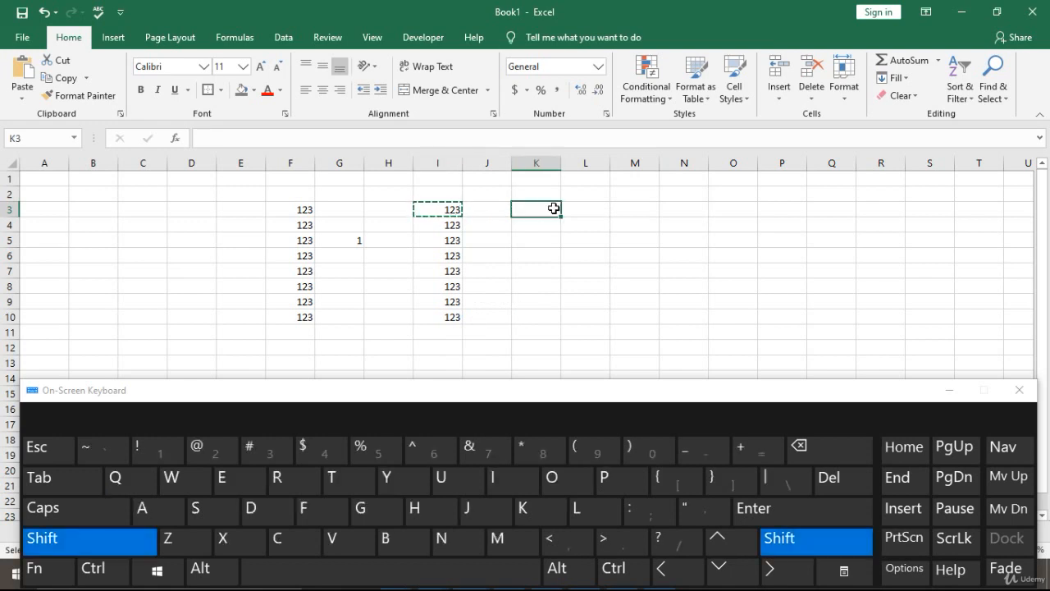
pyautogui.hotkey('shift', 'Down')
pyautogui.hotkey('shift', 'Down')
pyautogui.hotkey('shift', 'Down')
pyautogui.hotkey('shift', 'Down')
pyautogui.hotkey('shift', 'Down')
pyautogui.rightClick(554, 208)
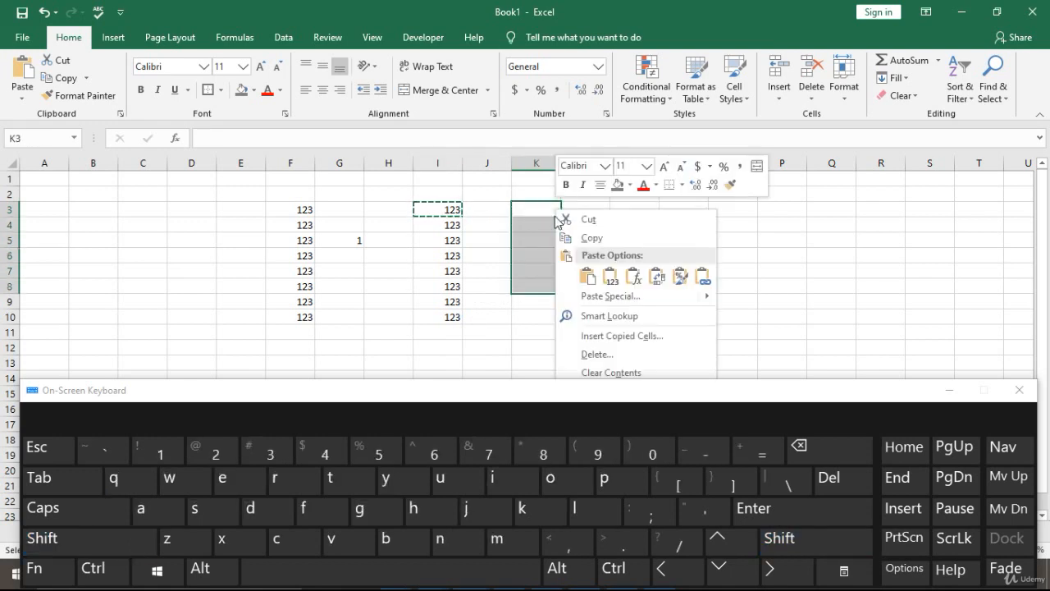
pyautogui.click(588, 277)
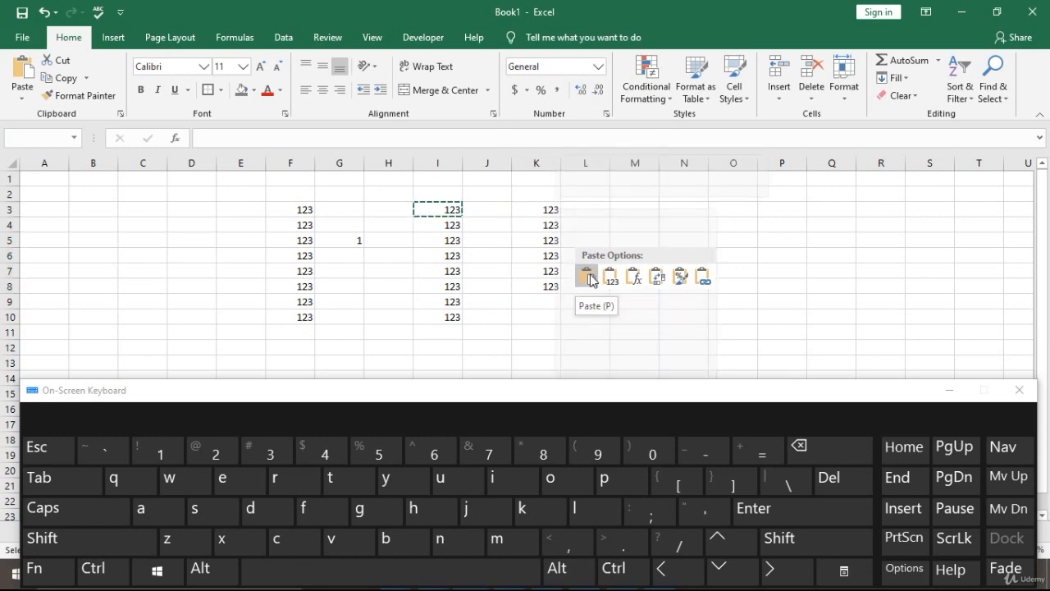
pyautogui.click(556, 238)
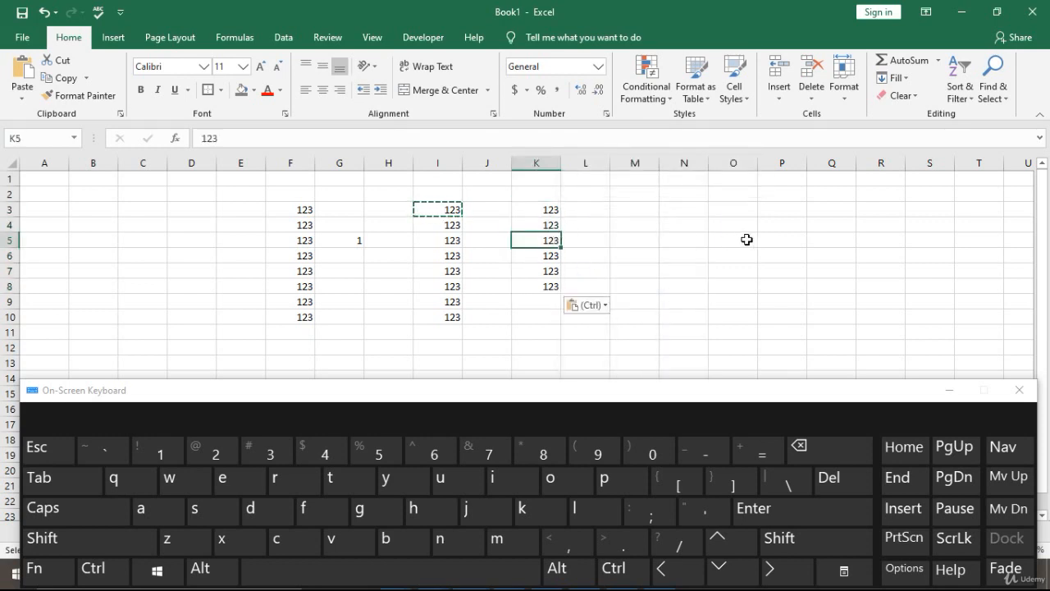
pyautogui.press('Escape')
# - Select the range K3:K8 and clear its values
pyautogui.press('Down')
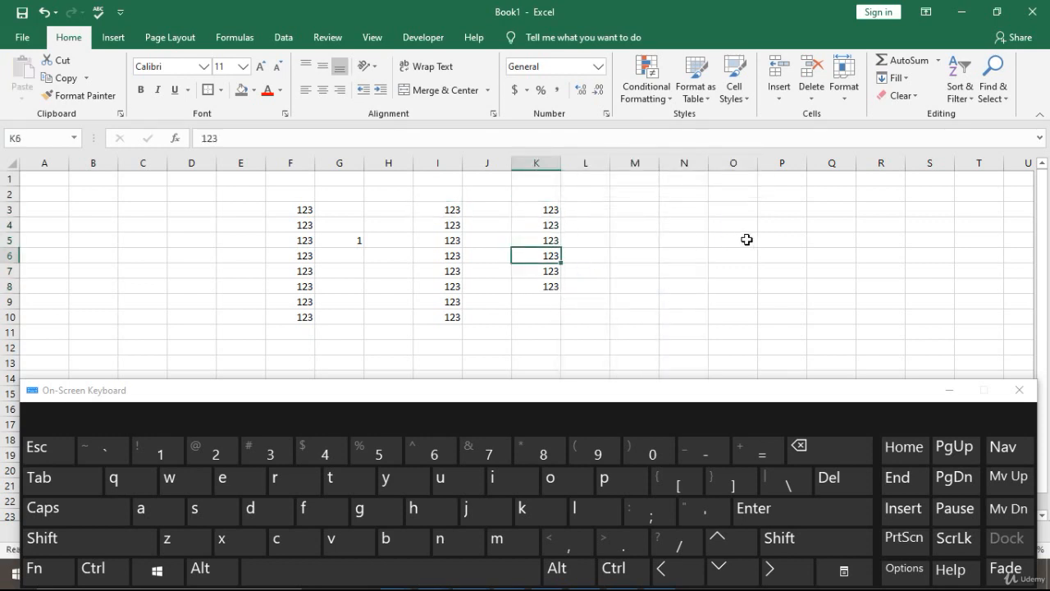
pyautogui.press('Up')
pyautogui.press('Up')
pyautogui.press('Up')
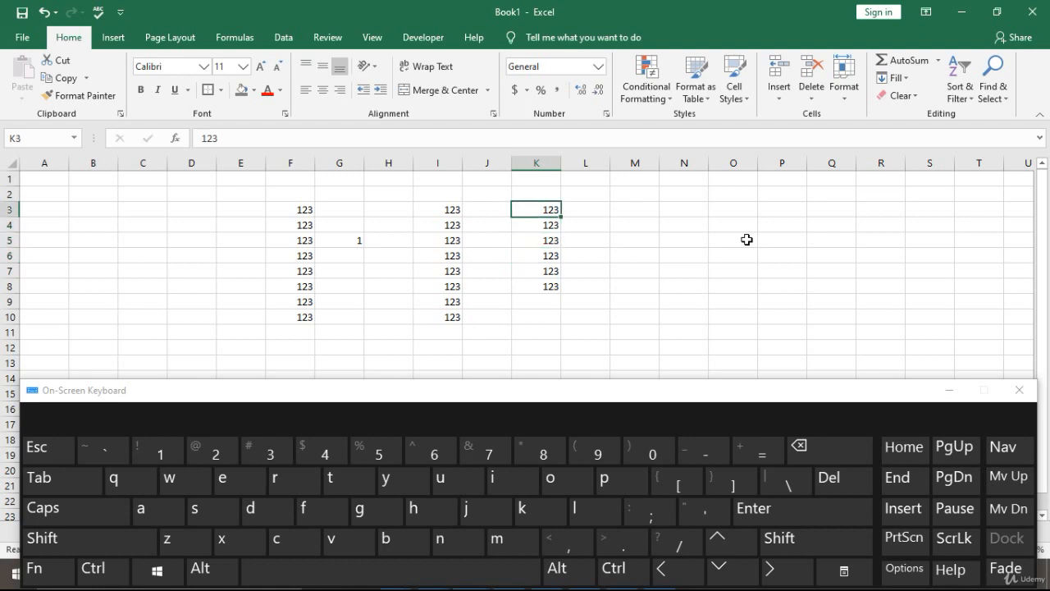
pyautogui.hotkey('shift', 'Down')
pyautogui.hotkey('shift', 'Down')
pyautogui.hotkey('shift', 'Down')
pyautogui.hotkey('shift', 'Down')
pyautogui.hotkey('shift', 'Down')
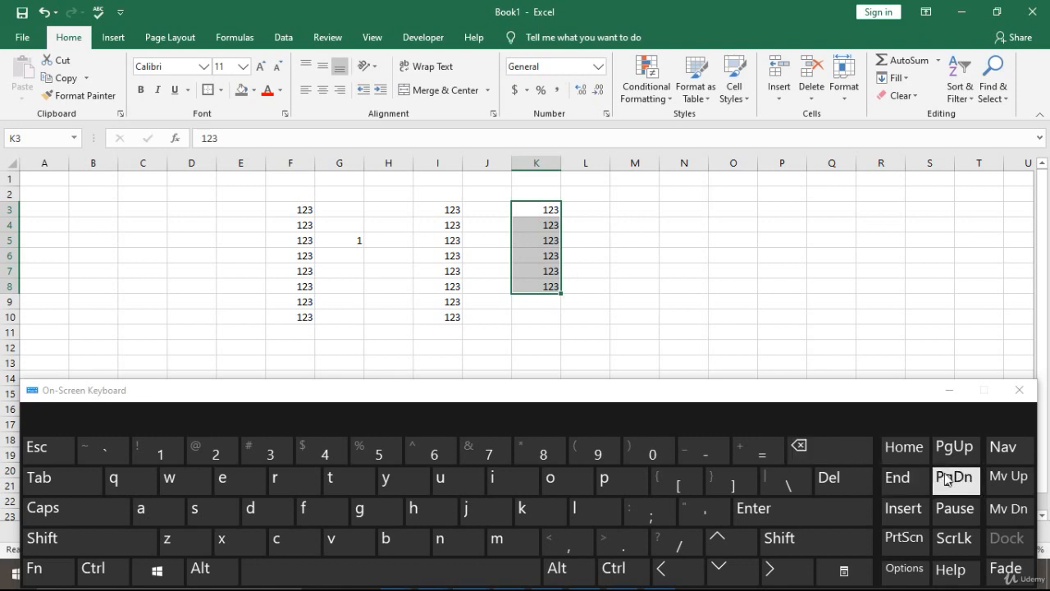
pyautogui.click(856, 491)
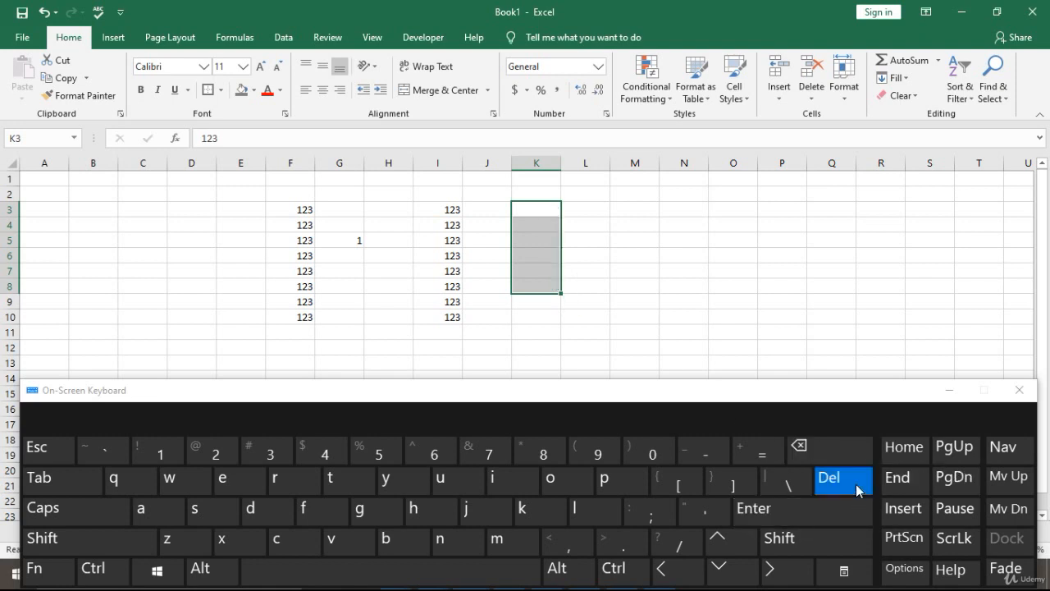
# - Clear the values in the range I3:I10 and in cell G5
pyautogui.click(445, 213)
pyautogui.hotkey('shift', 'Down')
pyautogui.hotkey('shift', 'Down')
pyautogui.hotkey('shift', 'Down')
pyautogui.hotkey('shift', 'Down')
pyautogui.hotkey('shift', 'Down')
pyautogui.hotkey('shift', 'Down')
pyautogui.hotkey('shift', 'Down')
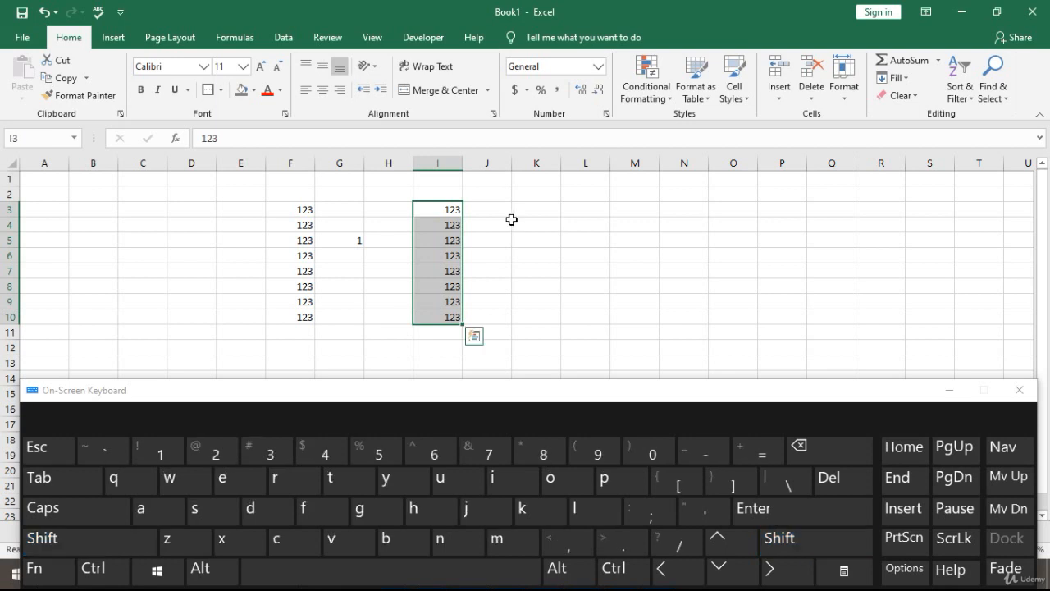
pyautogui.click(829, 483)
pyautogui.click(354, 240)
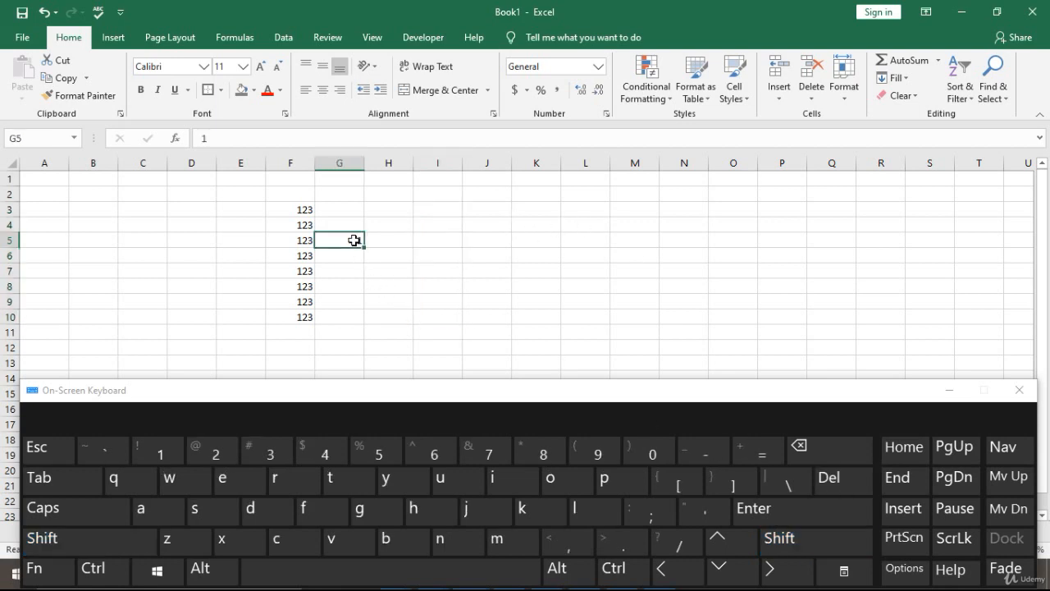
# - Jump from cell F3 straight to the last filled cell of the block in column F
pyautogui.click(295, 212)
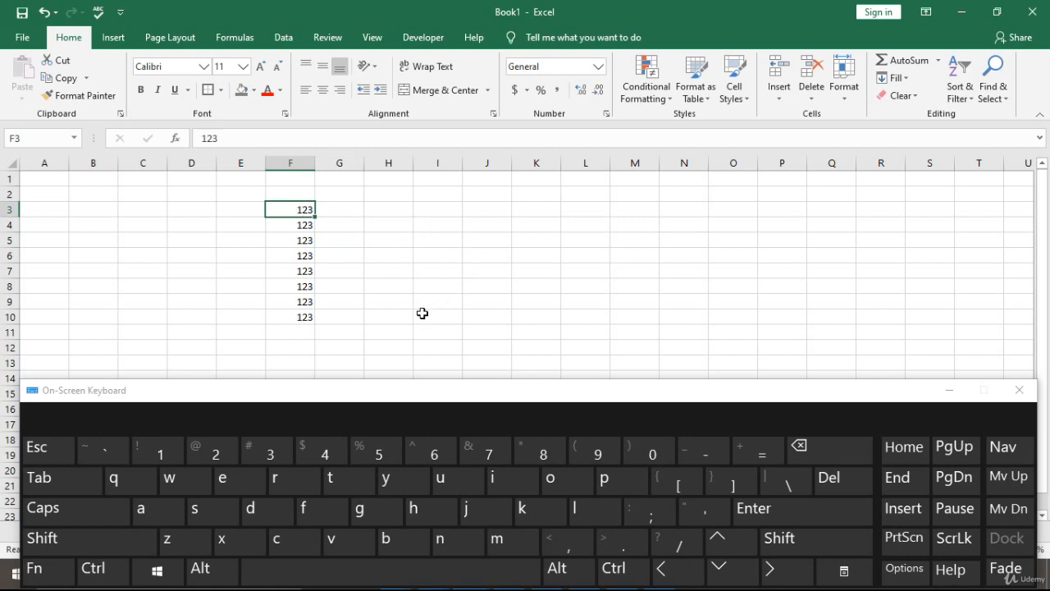
pyautogui.click(90, 570)
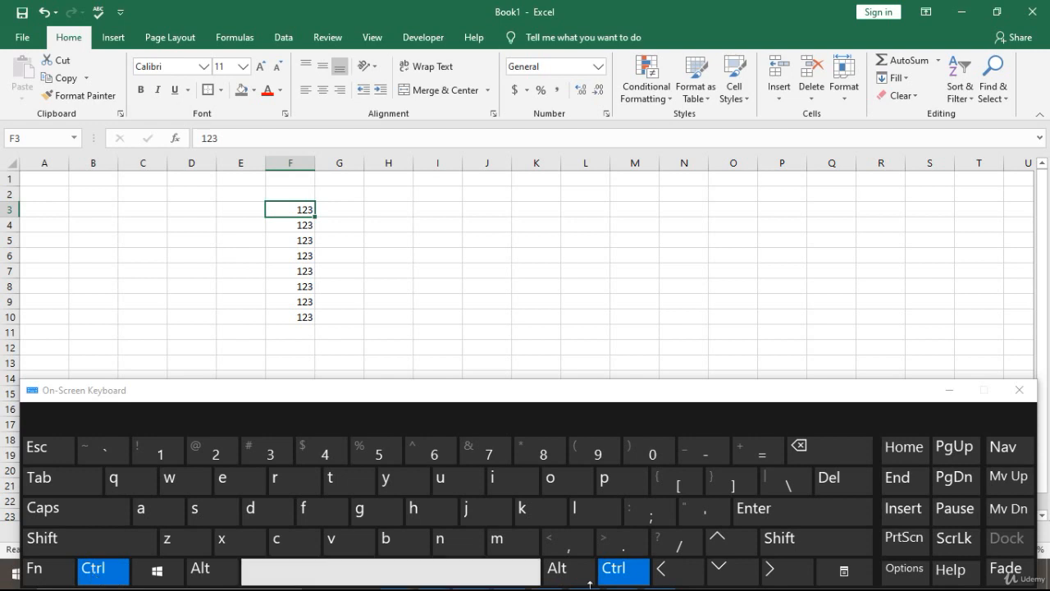
pyautogui.click(731, 578)
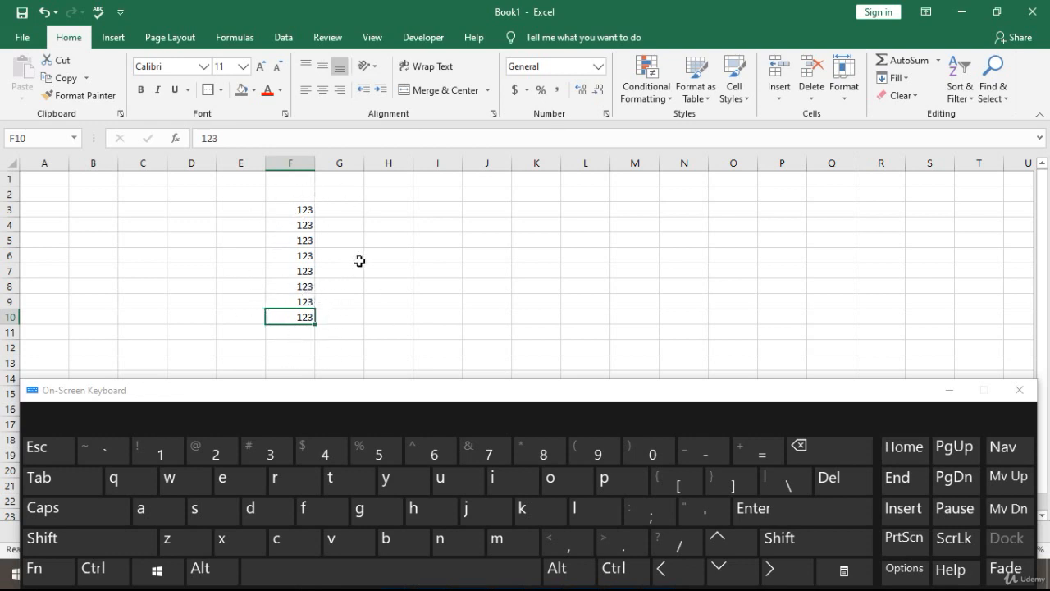
# - Copy cell F3, paste its value across F3:L3, end copy mode and return to cell F3
pyautogui.click(305, 212)
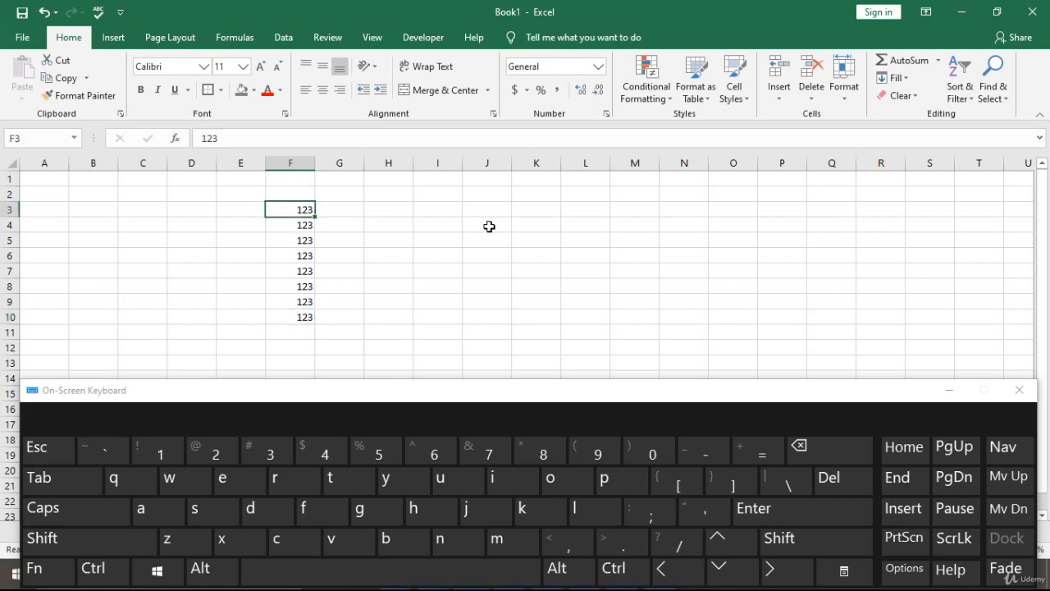
pyautogui.hotkey('ctrl', 'c')
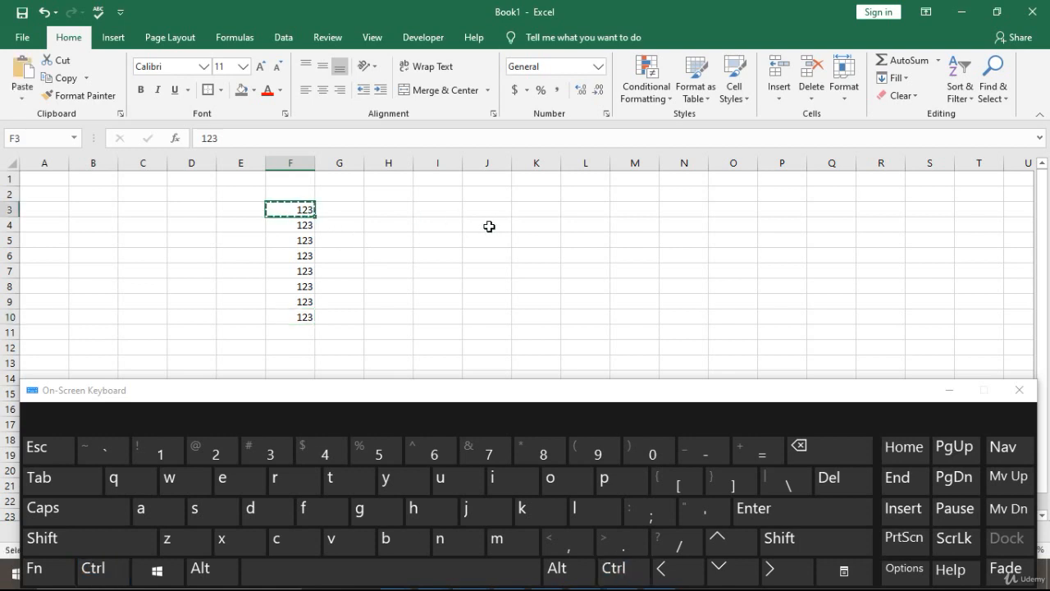
pyautogui.hotkey('shift', 'Right')
pyautogui.hotkey('shift', 'Right')
pyautogui.hotkey('shift', 'Right')
pyautogui.hotkey('shift', 'Right')
pyautogui.hotkey('shift', 'Right')
pyautogui.hotkey('shift', 'Right')
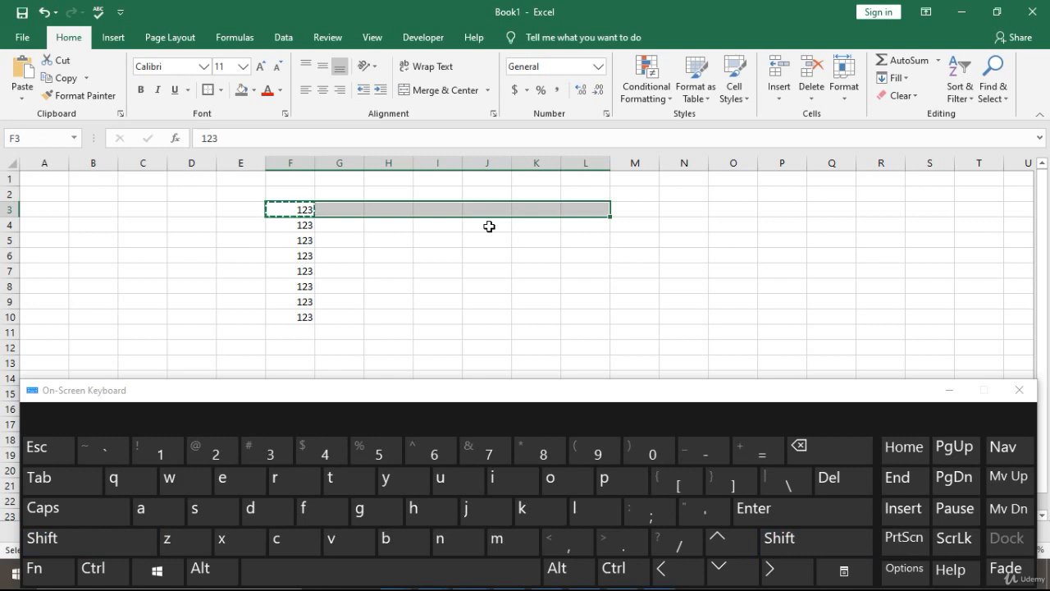
pyautogui.hotkey('ctrl', 'v')
pyautogui.press('Escape')
pyautogui.press('Left')
pyautogui.press('Right')
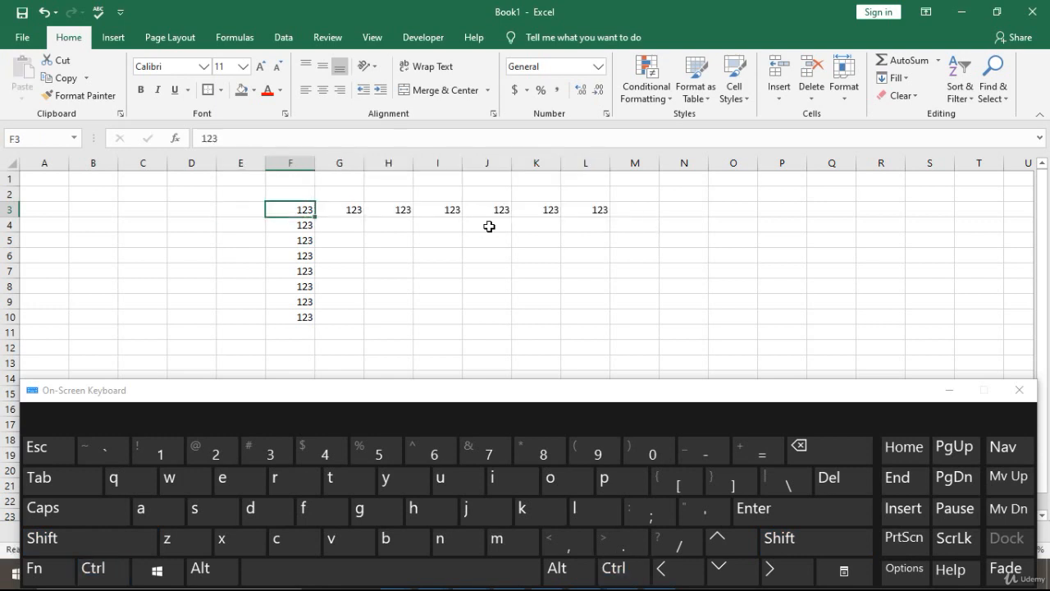
# - Jump from cell F3 to the last filled cell in row 3, then select I6:J6
pyautogui.click(97, 570)
pyautogui.click(773, 571)
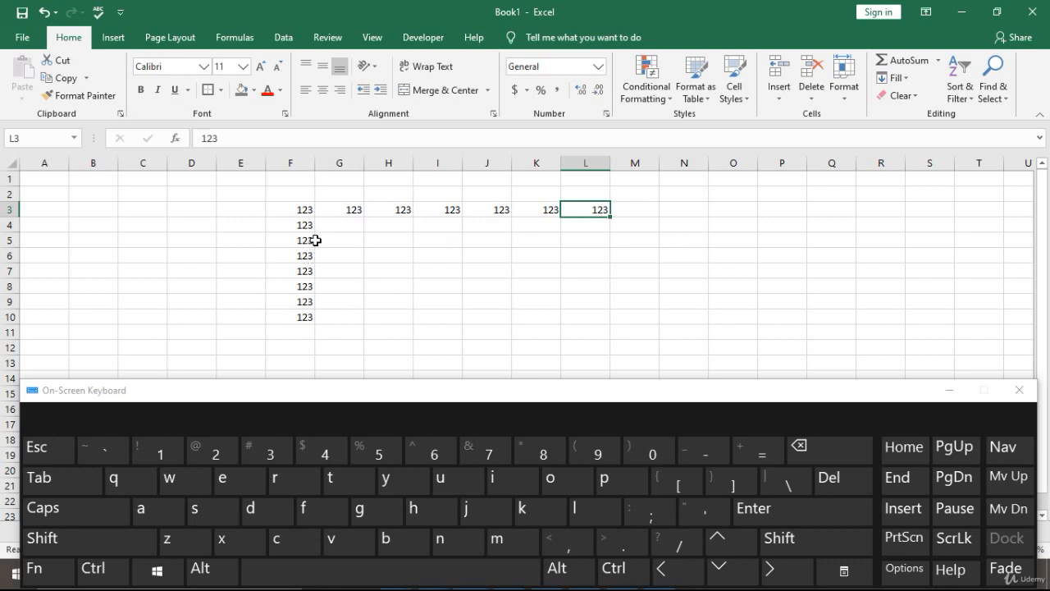
pyautogui.moveTo(423, 256); pyautogui.dragTo(484, 256)
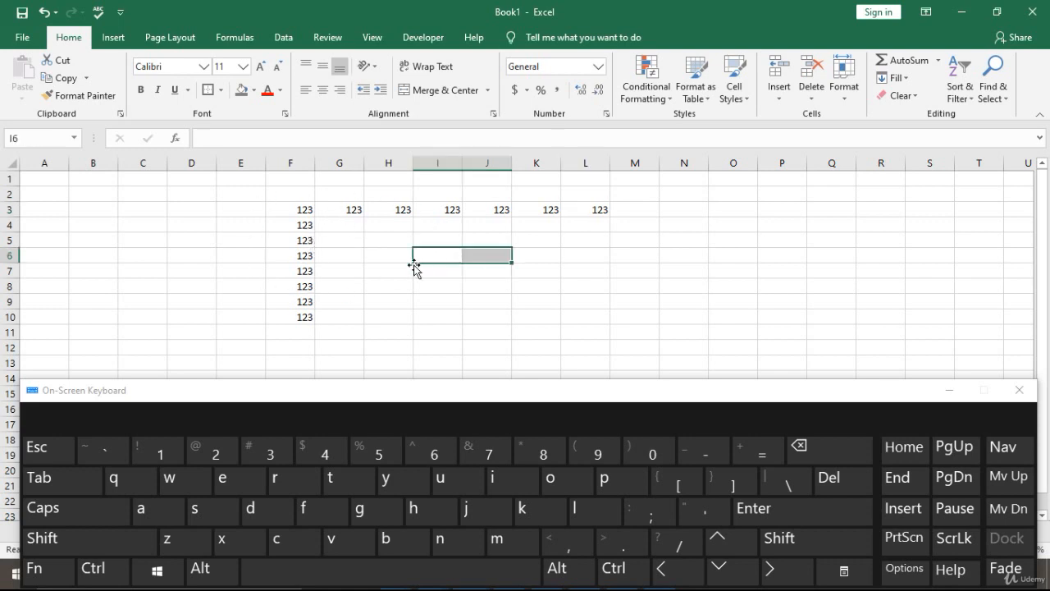
# - Select the whole of column G from cell G3, insert a new column there and select cell G7
pyautogui.click(351, 211)
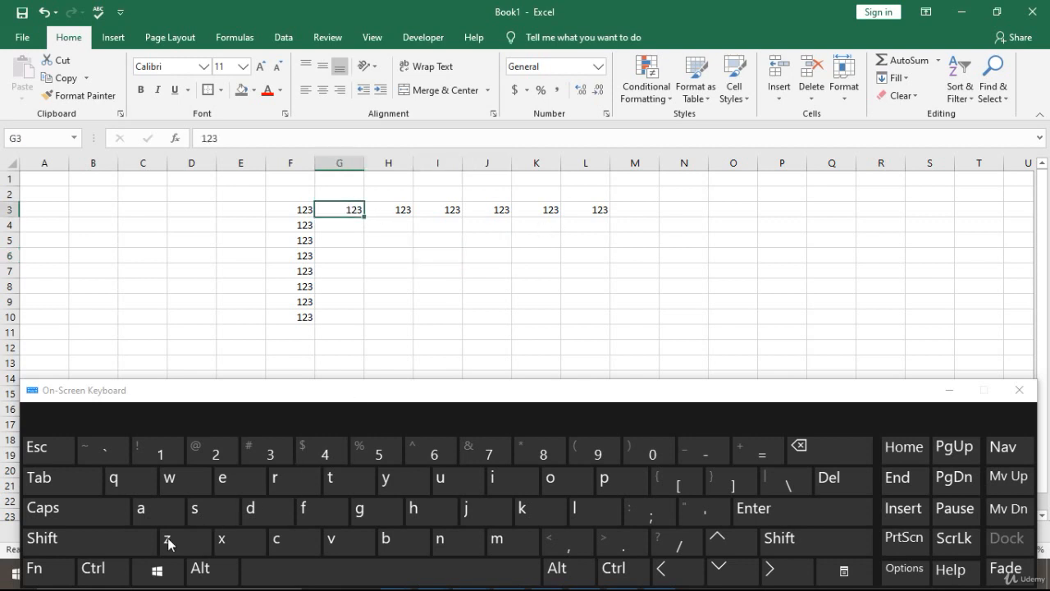
pyautogui.click(93, 567)
pyautogui.click(356, 578)
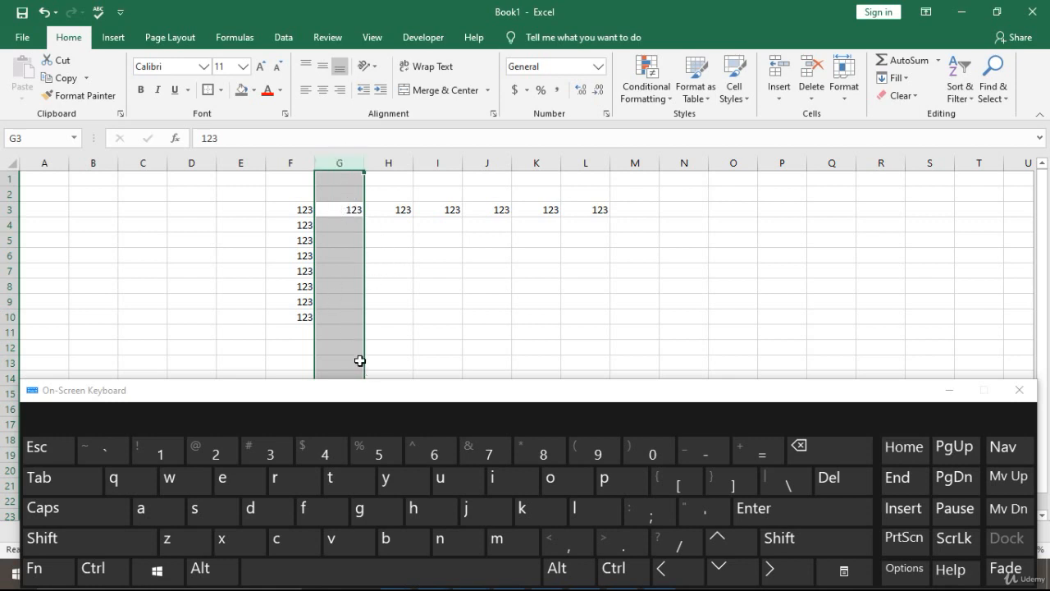
pyautogui.click(94, 570)
pyautogui.click(123, 543)
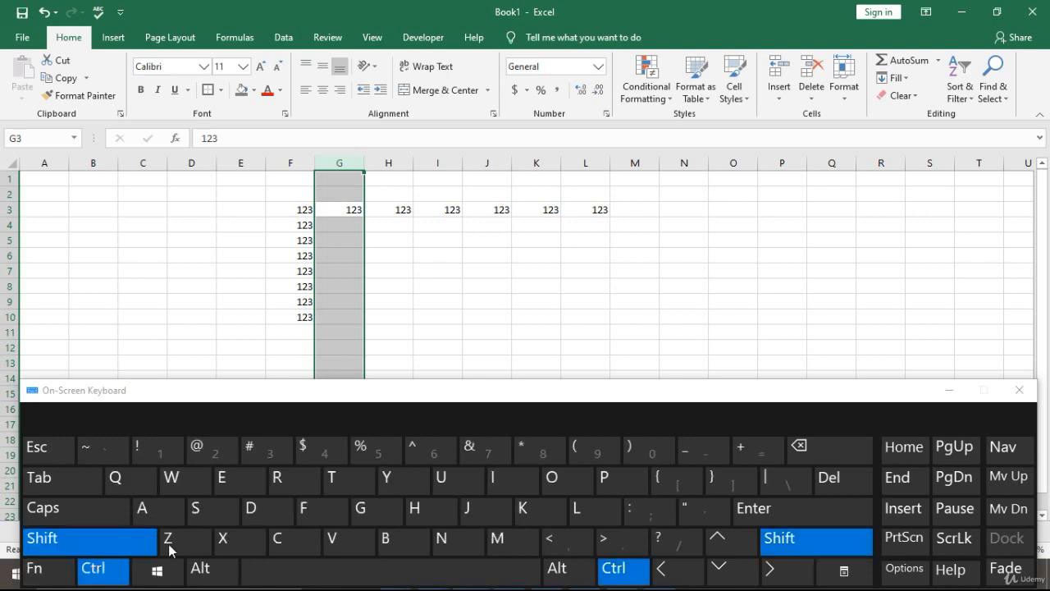
pyautogui.click(759, 460)
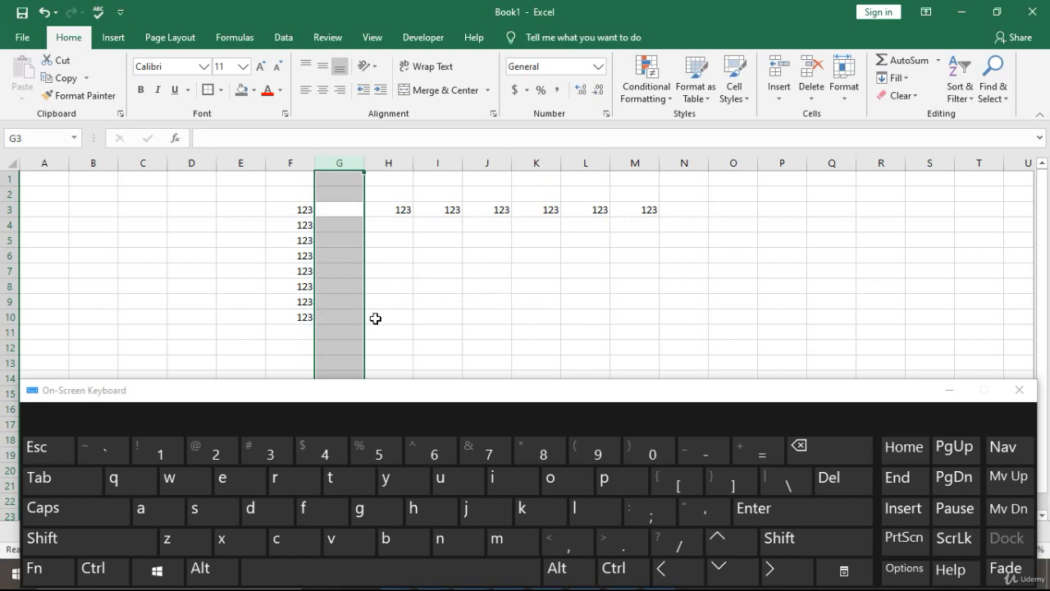
pyautogui.click(347, 269)
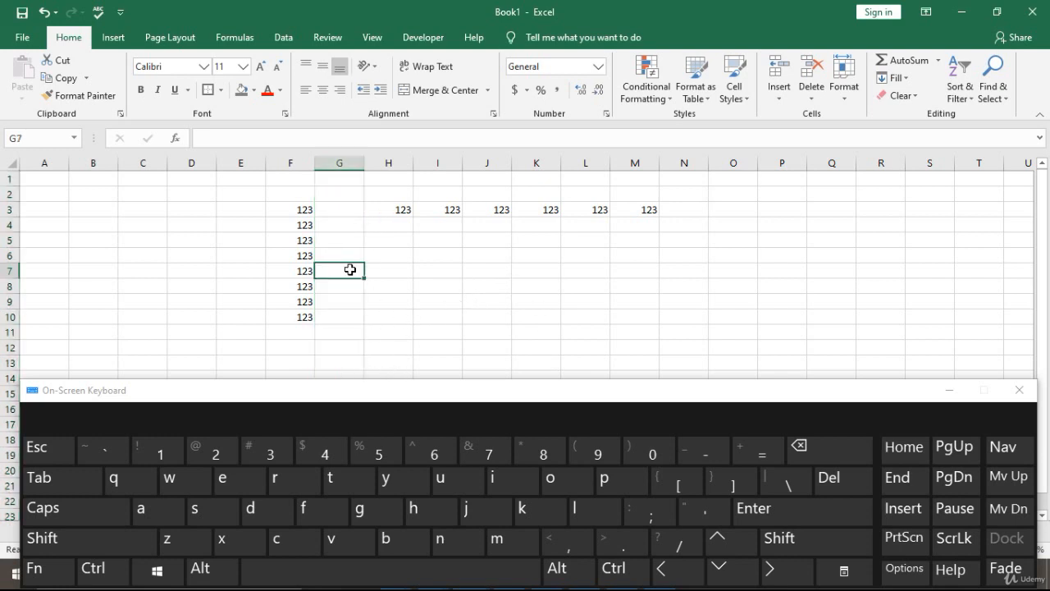
# - Select the whole of column G from cell G3, insert another column there and select cell G5
pyautogui.click(348, 209)
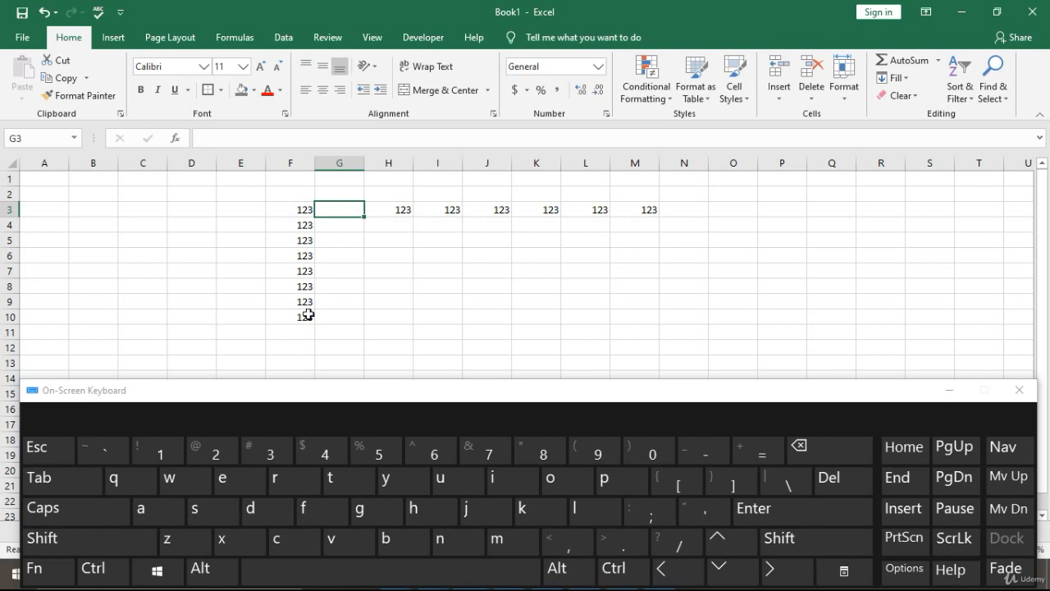
pyautogui.click(96, 575)
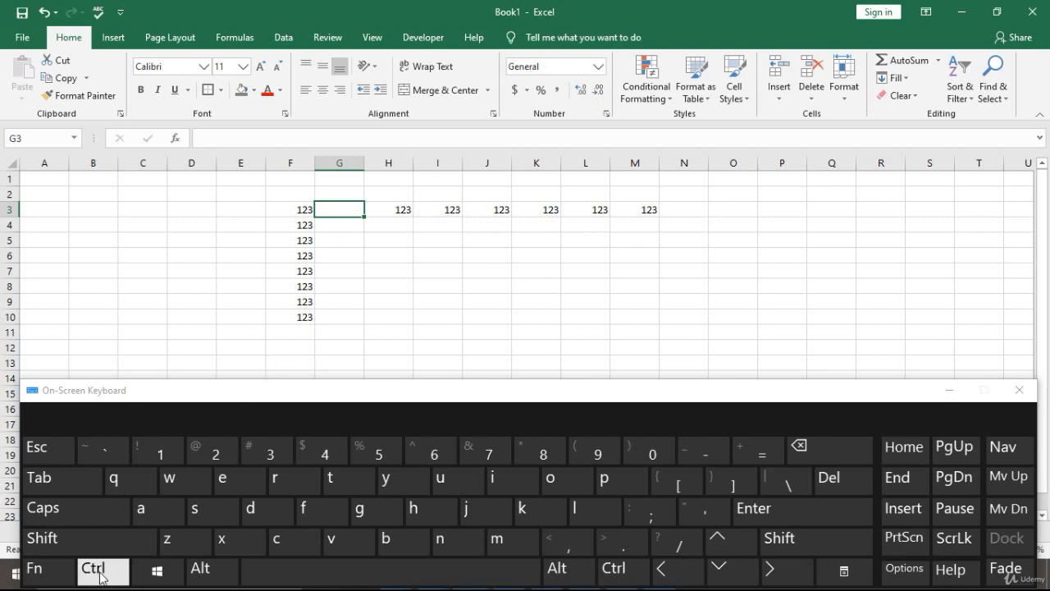
pyautogui.click(408, 569)
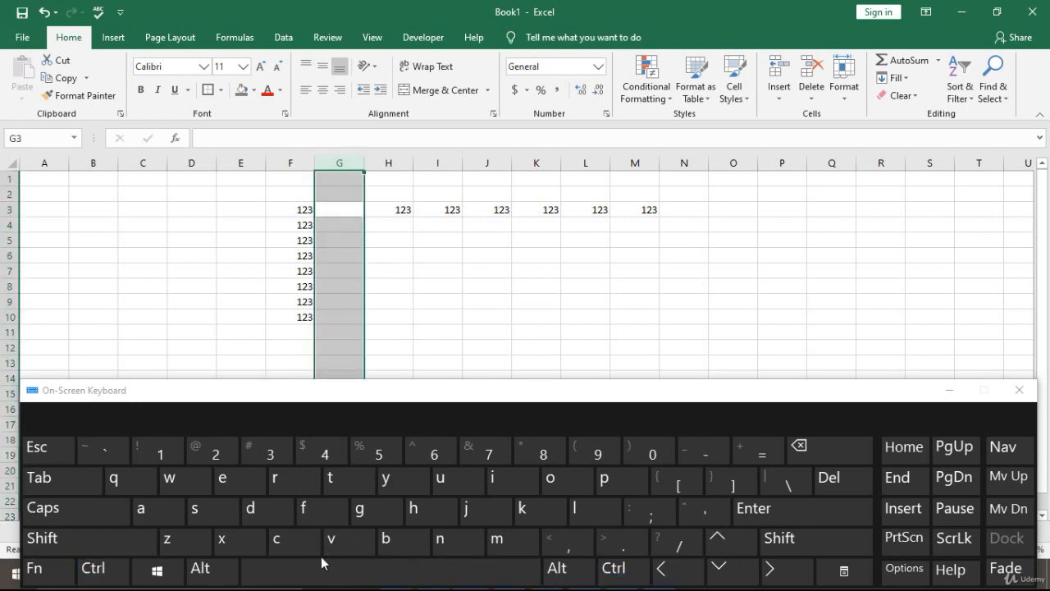
pyautogui.click(104, 574)
pyautogui.click(97, 546)
pyautogui.click(743, 458)
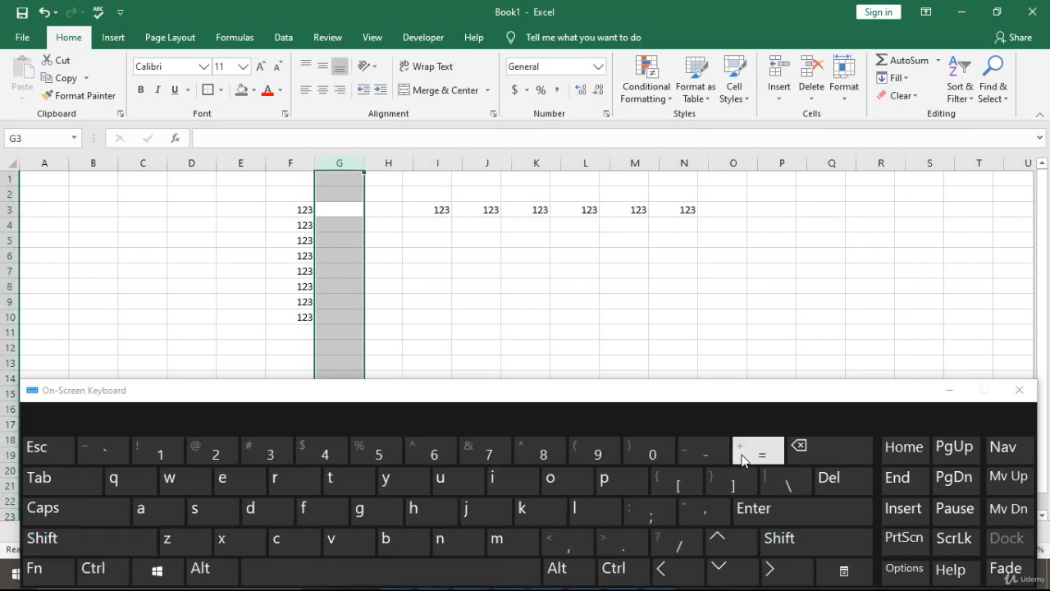
pyautogui.click(357, 240)
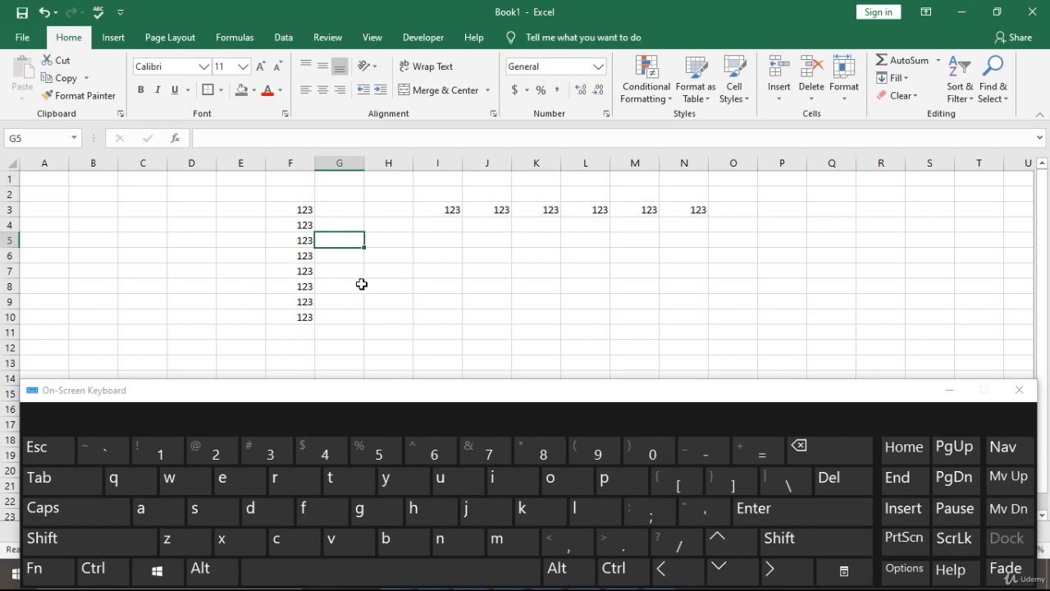
# - Select cell F7 and extend the selection to the whole of column F
pyautogui.click(299, 271)
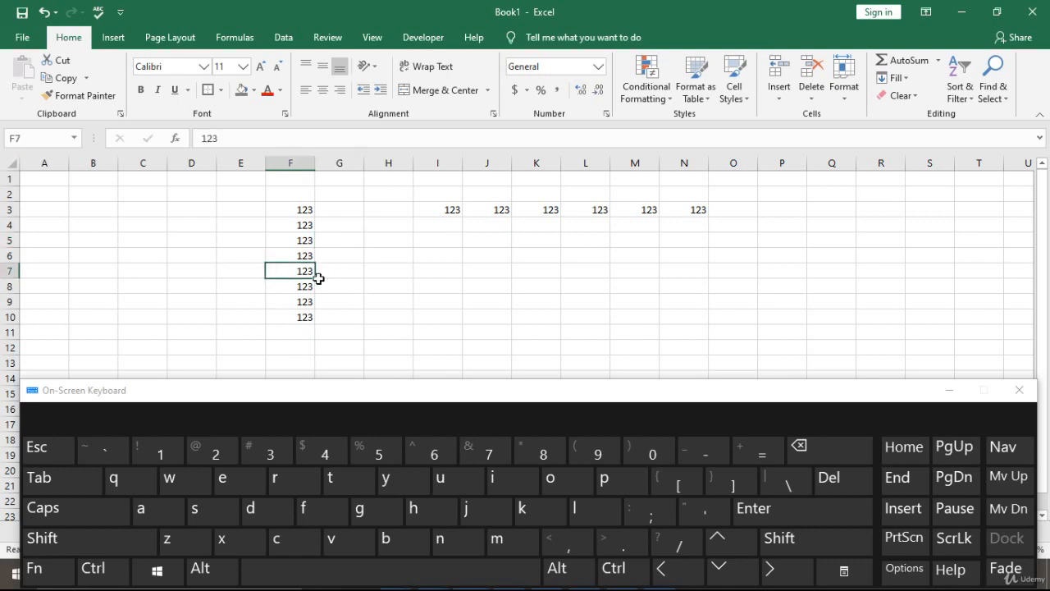
pyautogui.click(222, 275)
pyautogui.click(297, 271)
pyautogui.click(93, 568)
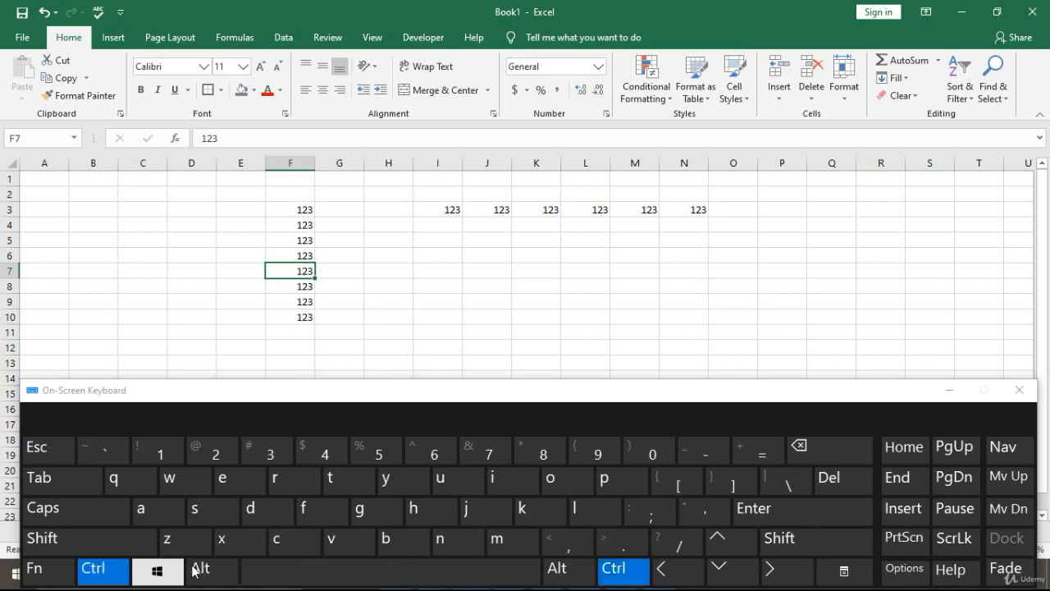
pyautogui.click(287, 570)
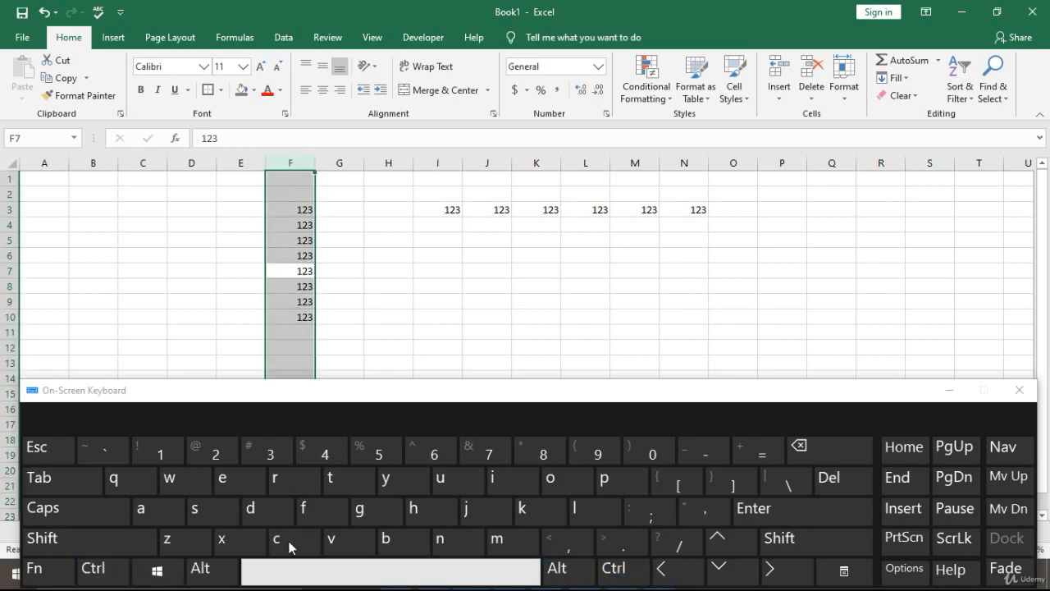
# - Select the whole of row 7 from cell F7, insert a new row there and select cell H8
pyautogui.click(287, 271)
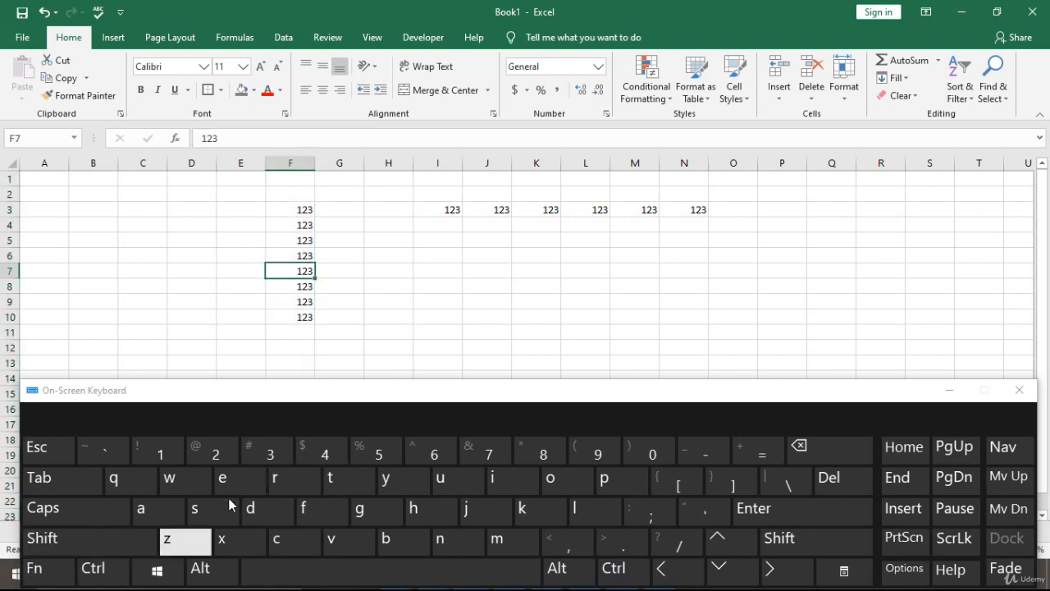
pyautogui.click(77, 543)
pyautogui.click(349, 570)
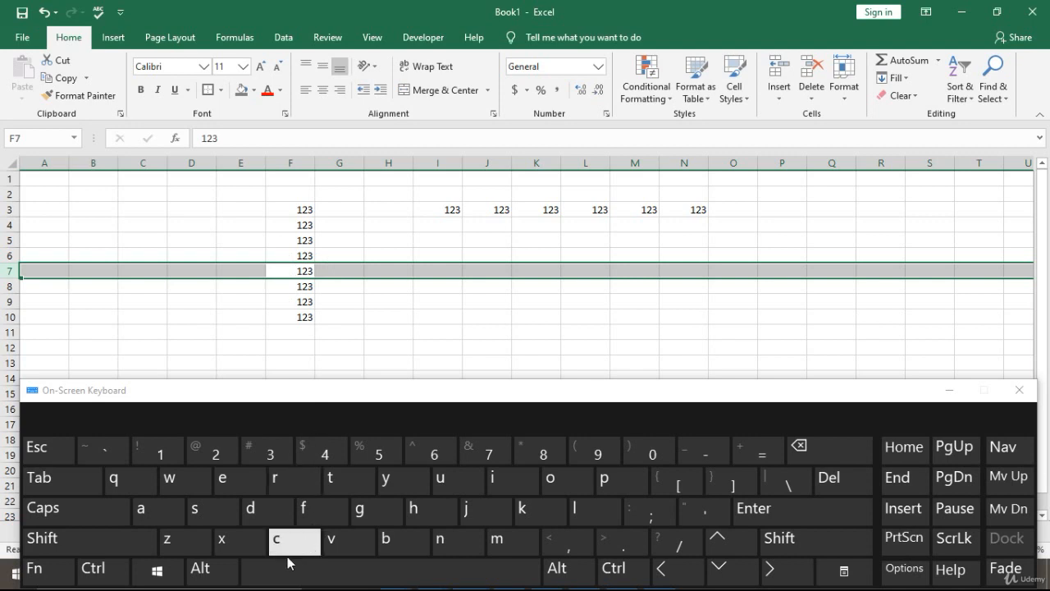
pyautogui.click(104, 571)
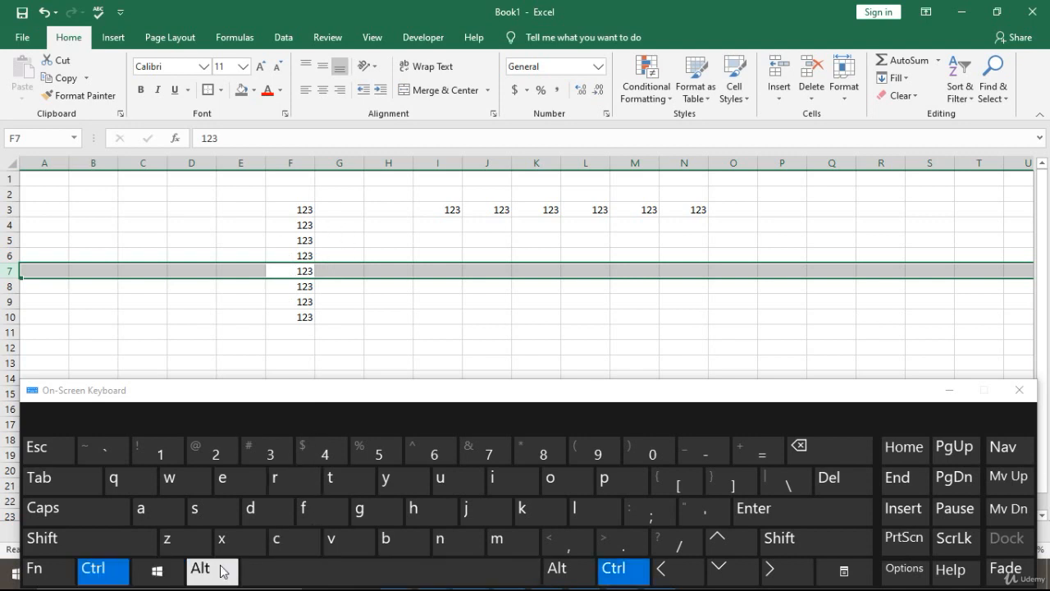
pyautogui.click(106, 542)
pyautogui.click(747, 450)
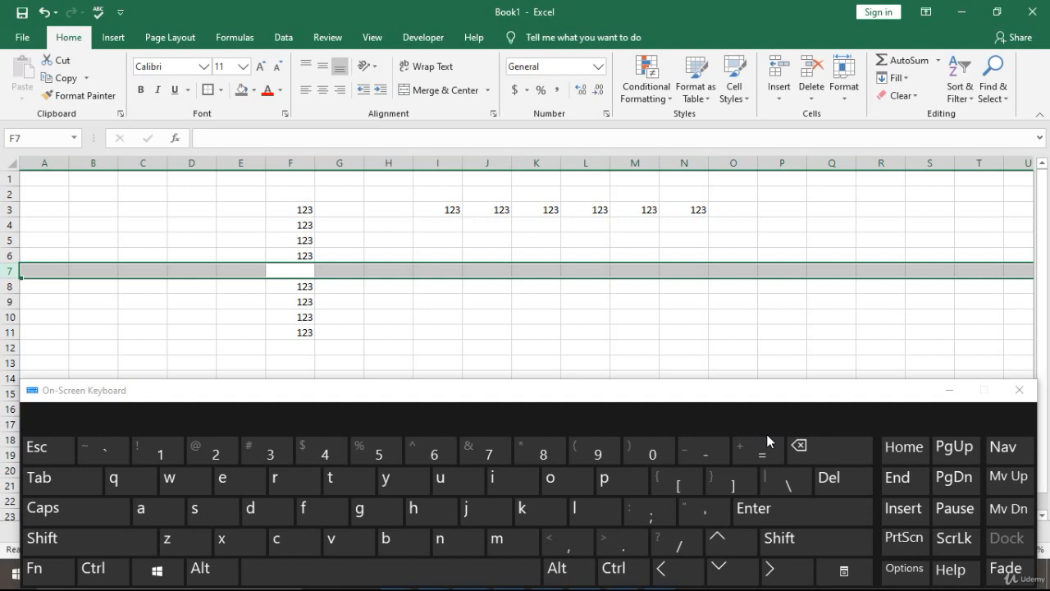
pyautogui.click(373, 292)
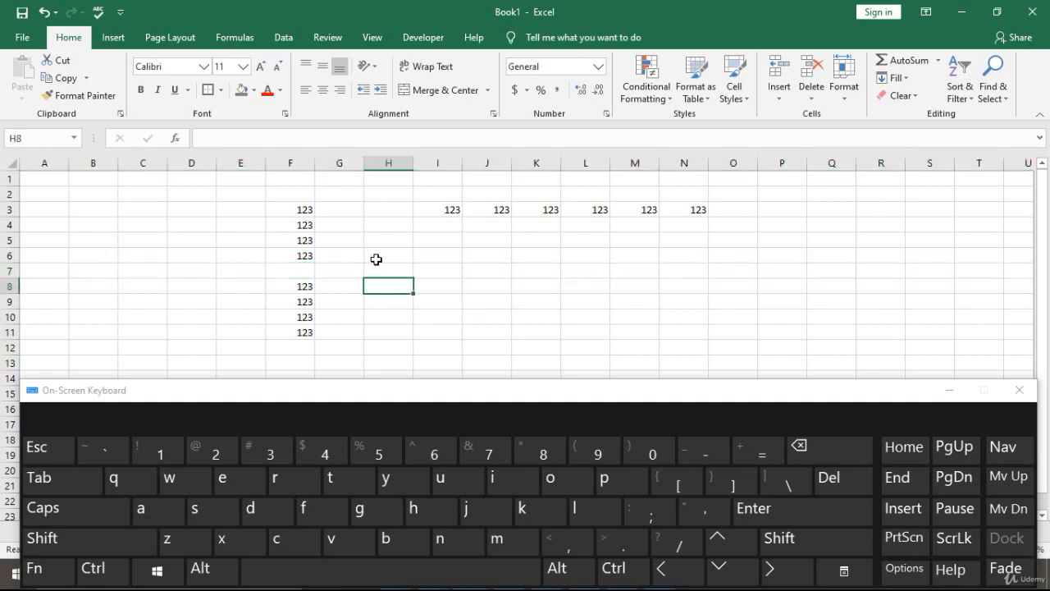
# - Select the whole of row 9 from cell F9, then release it by selecting cell I11
pyautogui.click(302, 297)
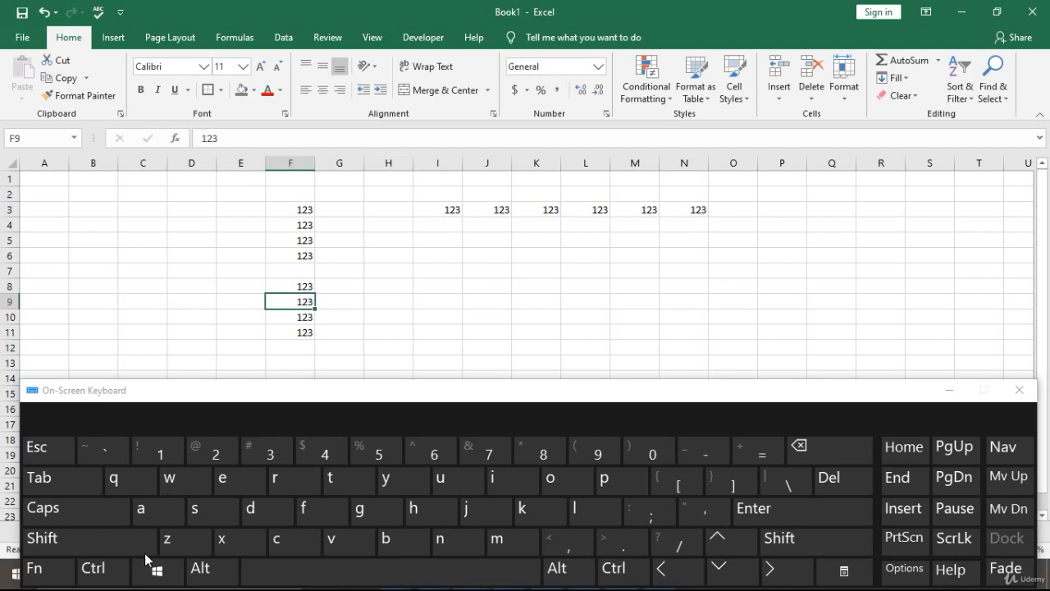
pyautogui.click(117, 545)
pyautogui.click(337, 580)
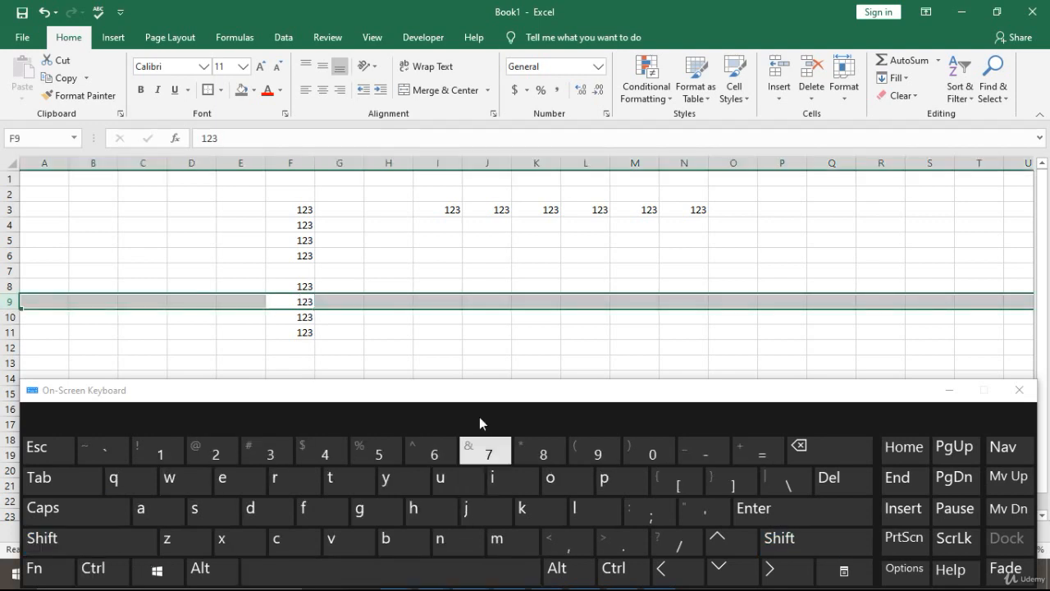
pyautogui.click(439, 334)
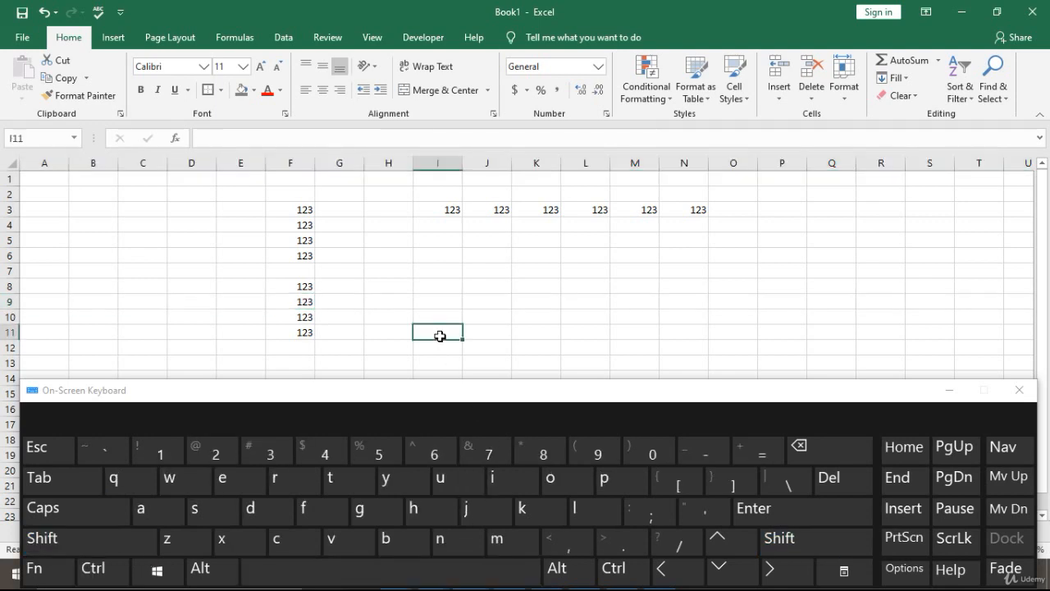
# - Select the whole of column I from cell I3, then return to cell I3 alone
pyautogui.click(450, 208)
pyautogui.click(93, 568)
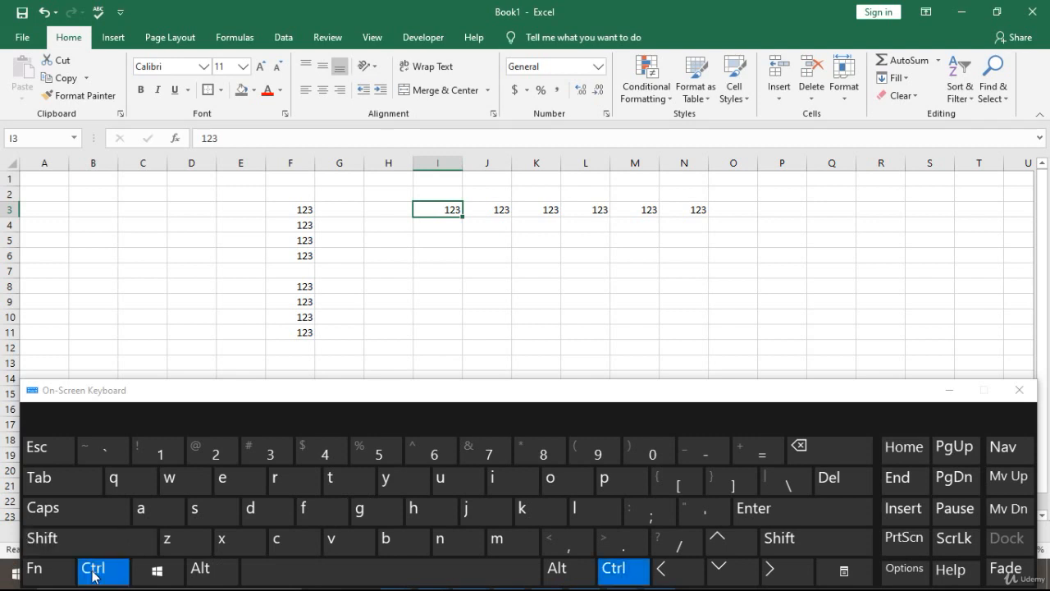
pyautogui.click(356, 572)
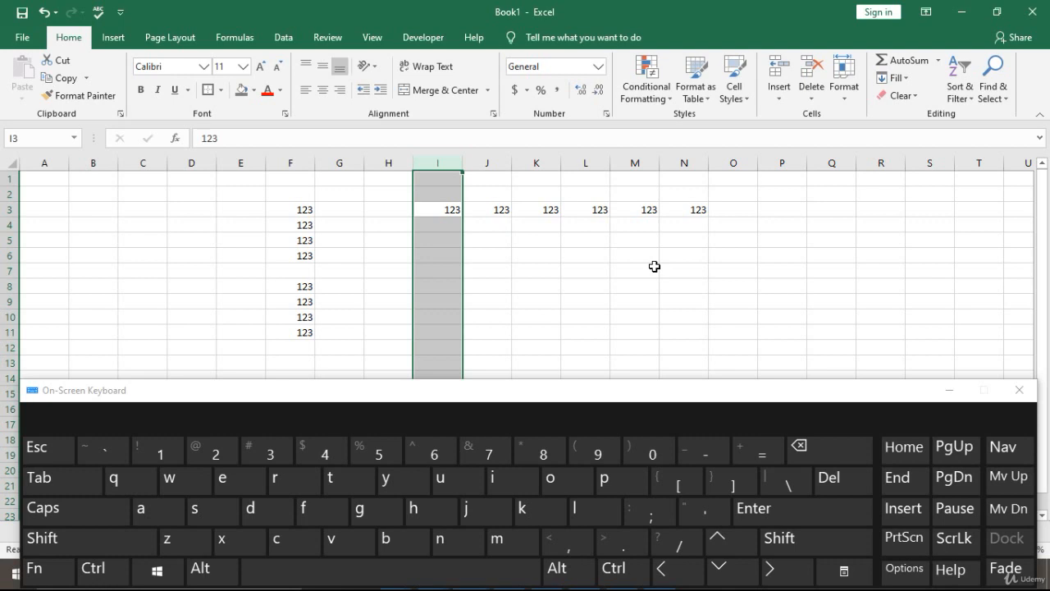
pyautogui.press('Down')
pyautogui.press('Up')
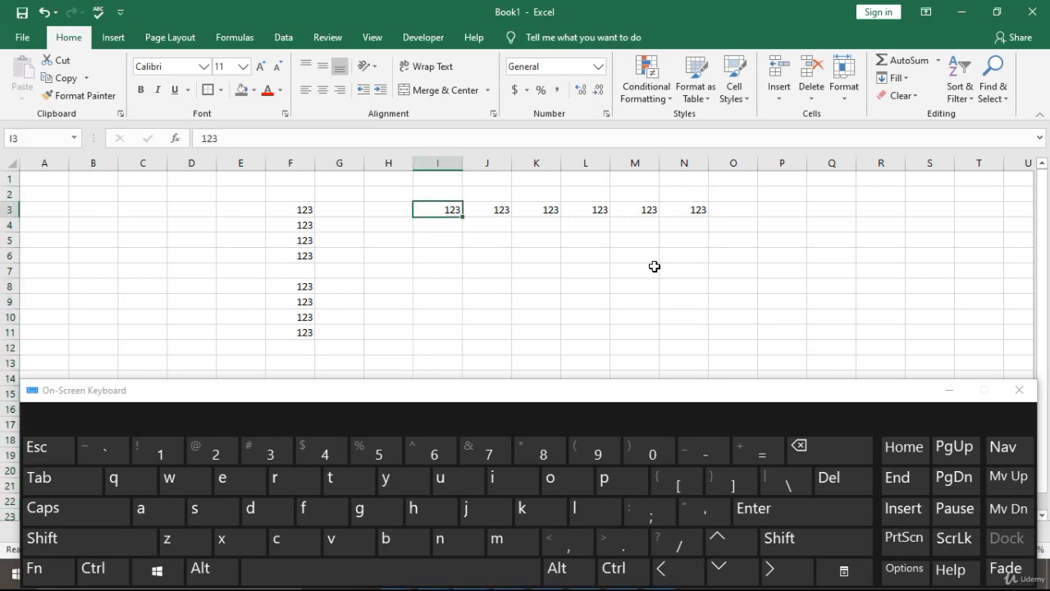
# - Move from I3 to F3, then jump to the last filled cell above the blank row and back up
pyautogui.press('Left')
pyautogui.press('Left')
pyautogui.press('Left')
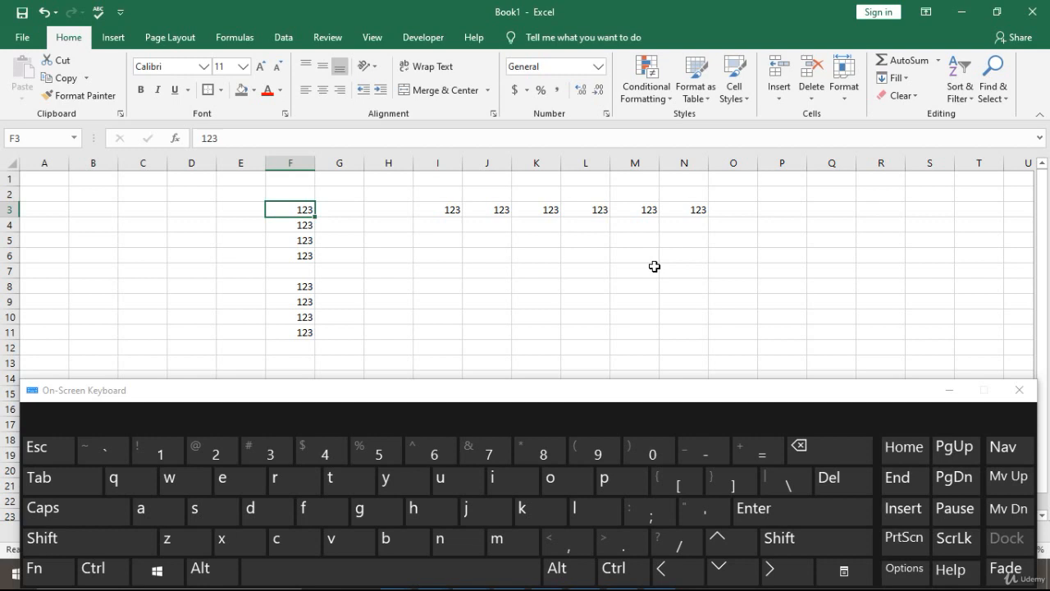
pyautogui.hotkey('ctrl', 'Down')
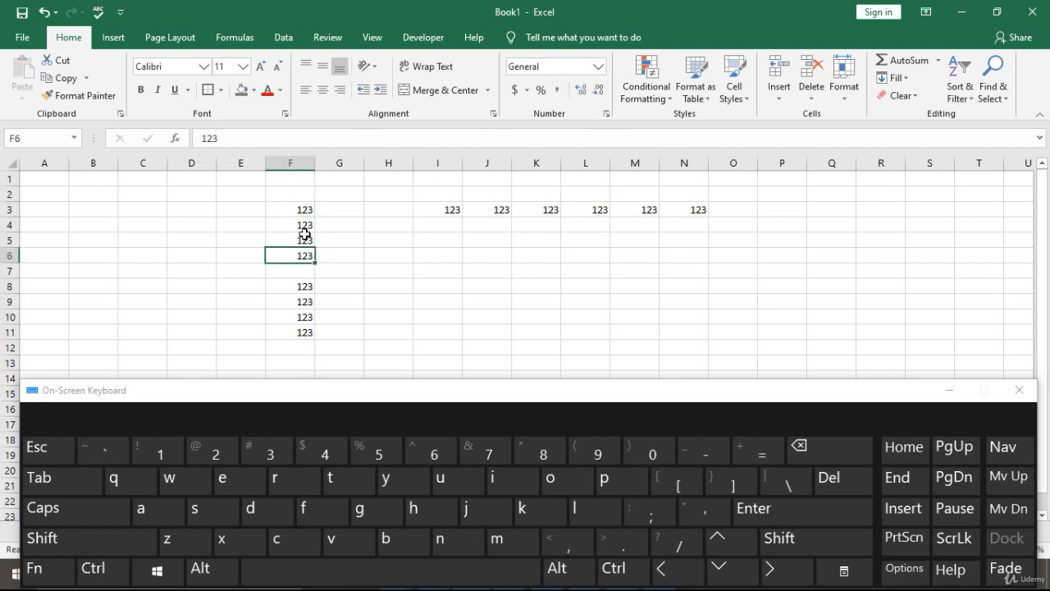
pyautogui.hotkey('ctrl', 'Up')
# - Select F8, F11 and then F3, and jump from F3 to the last filled cell above the blank row
pyautogui.click(309, 286)
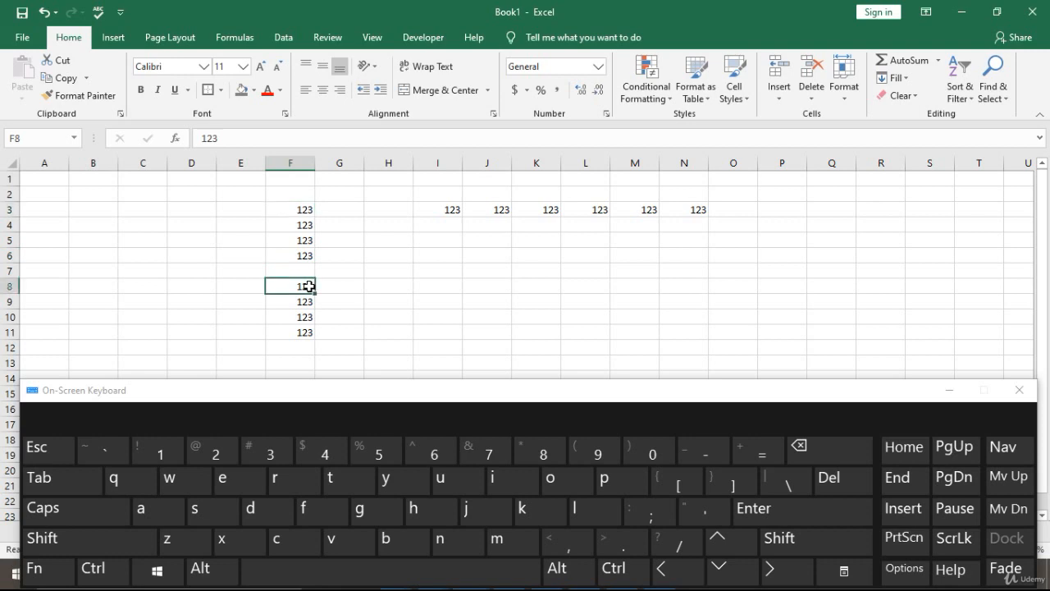
pyautogui.click(305, 335)
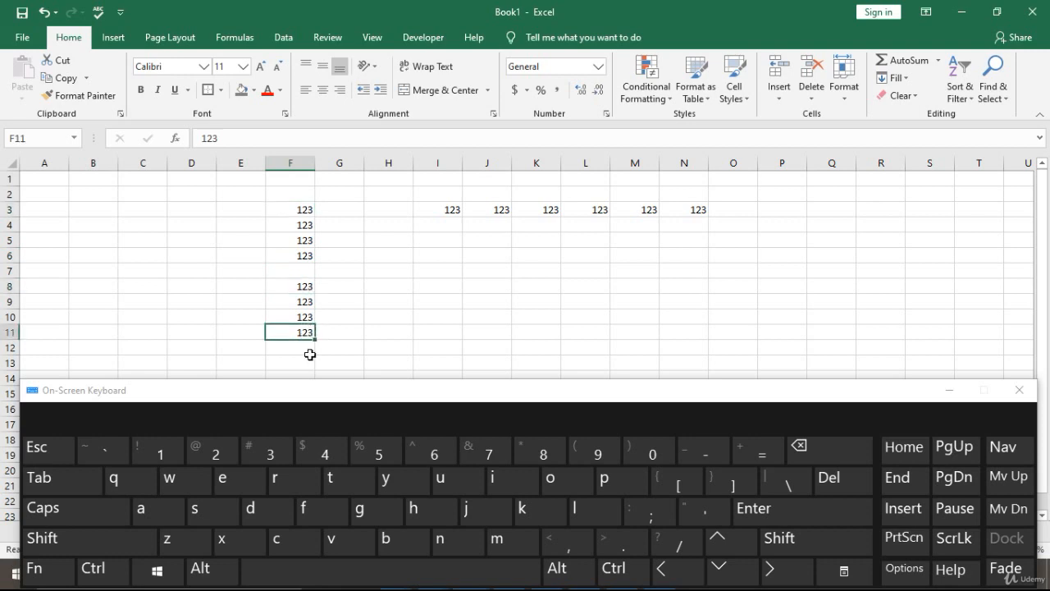
pyautogui.click(300, 210)
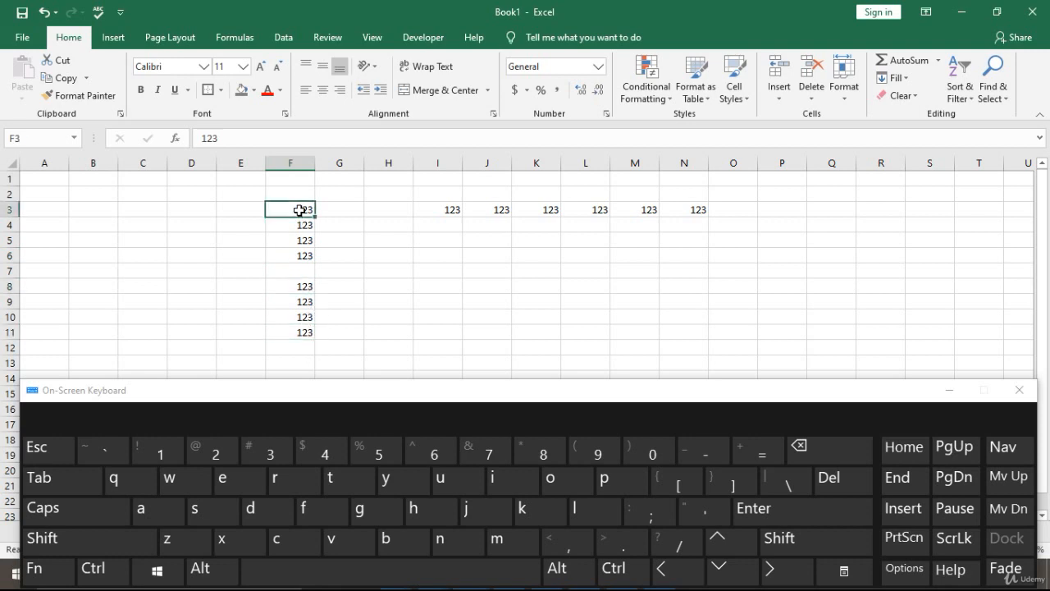
pyautogui.click(104, 570)
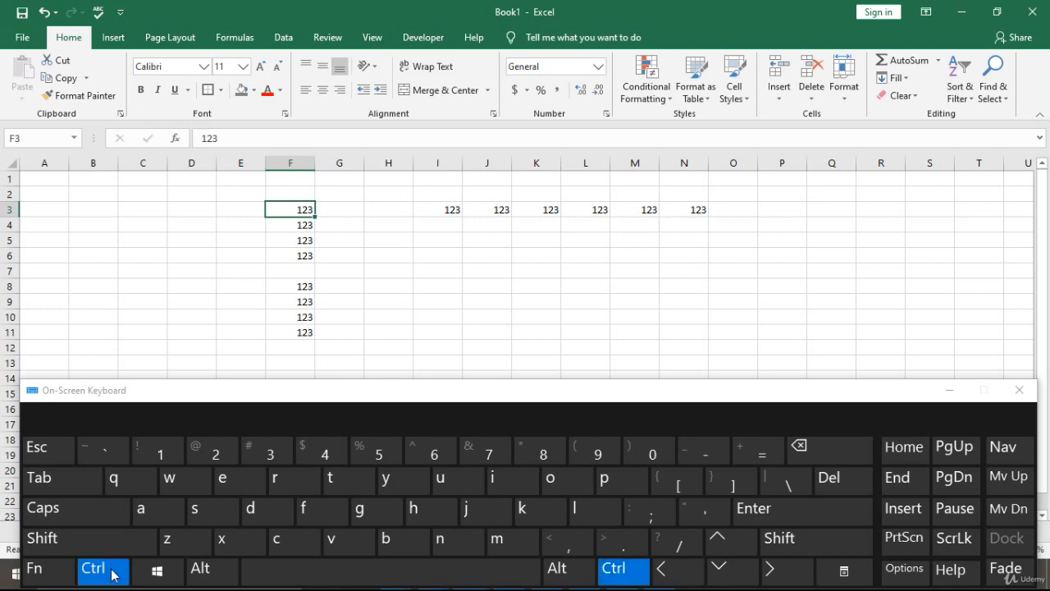
pyautogui.click(718, 568)
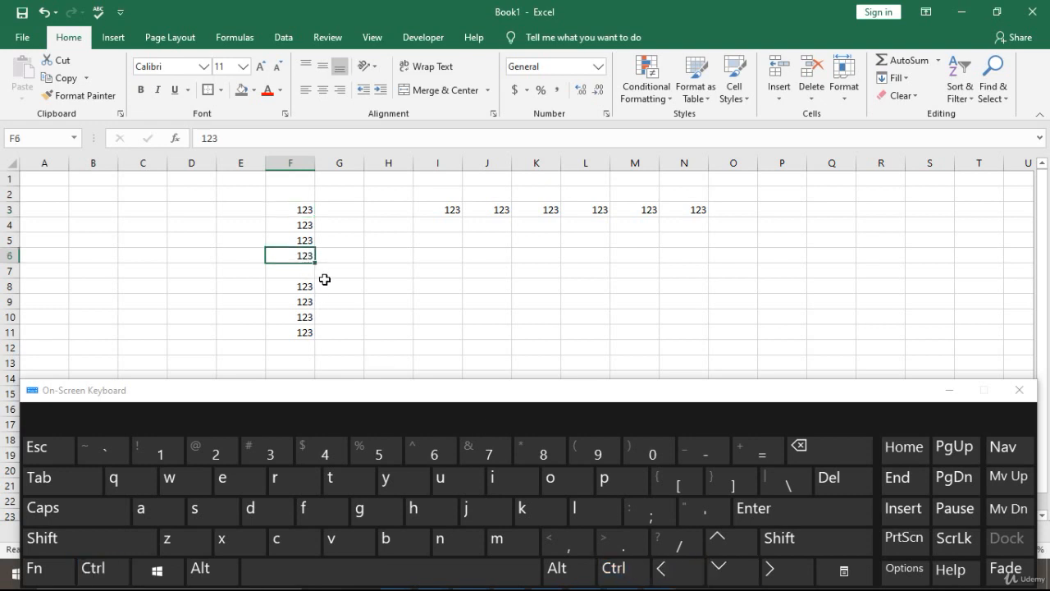
# - Move down past blank cell F7 to F8, then jump to the last filled cell of the lower block in column F
pyautogui.click(722, 573)
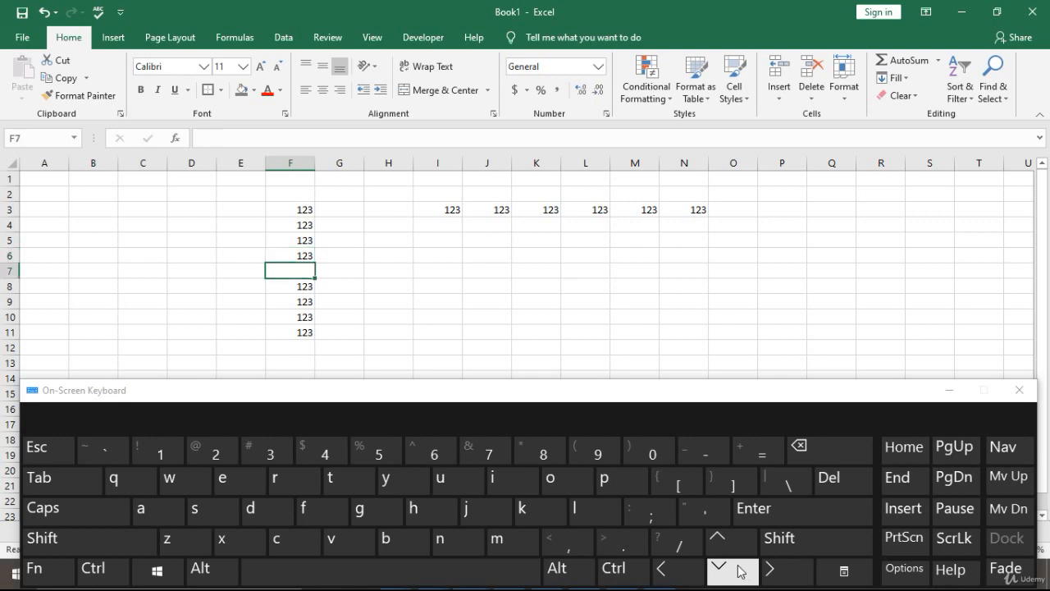
pyautogui.click(721, 579)
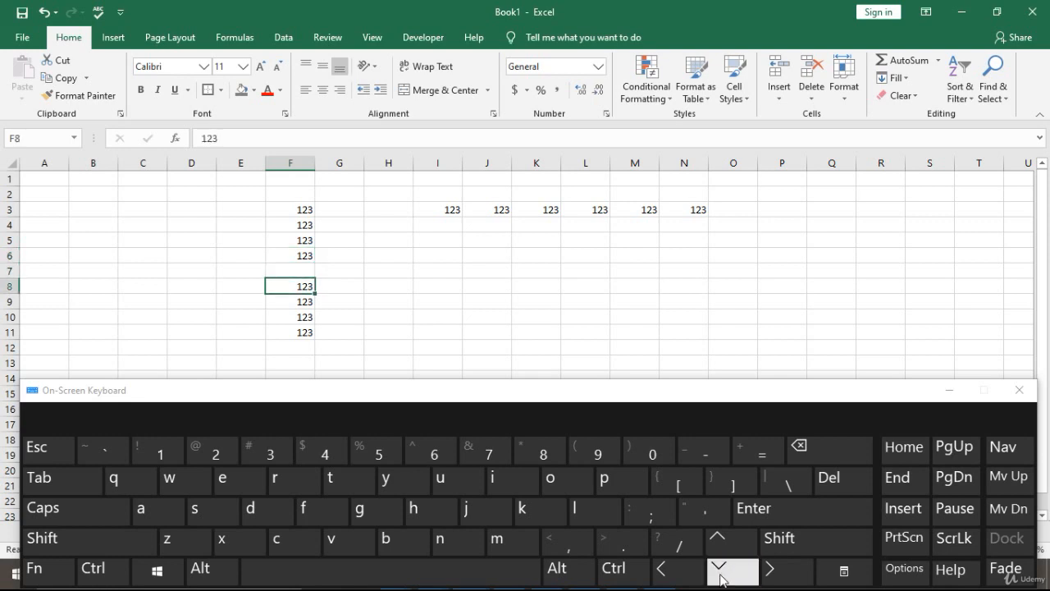
pyautogui.click(116, 569)
pyautogui.click(738, 575)
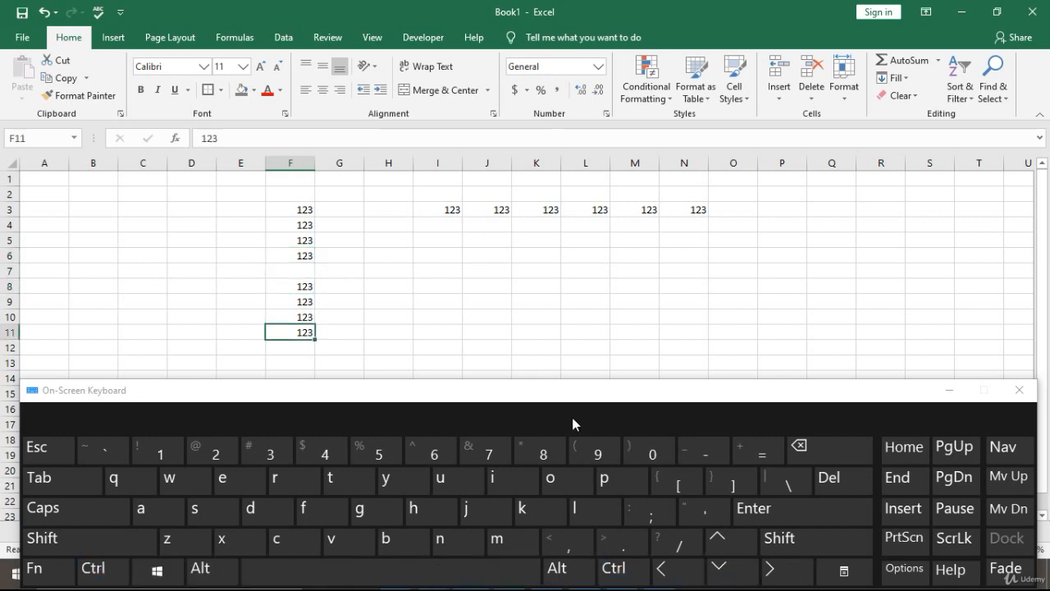